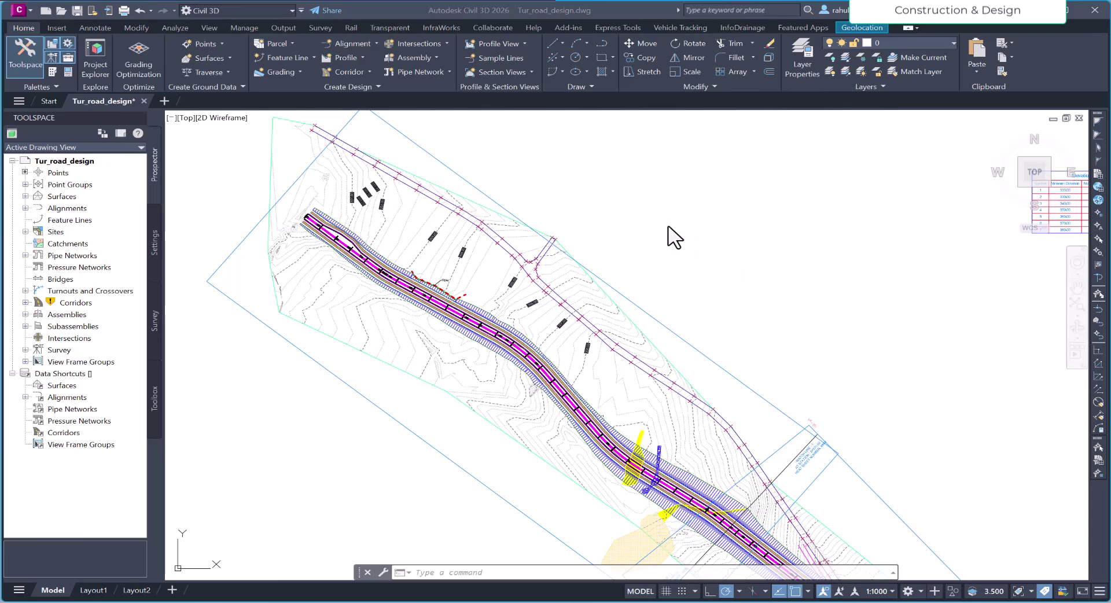
- Pan and zoom the drawing to centre the road corridor over the Tut_sur surface contours
{"action": "left_click", "coordinate": [687, 254]}
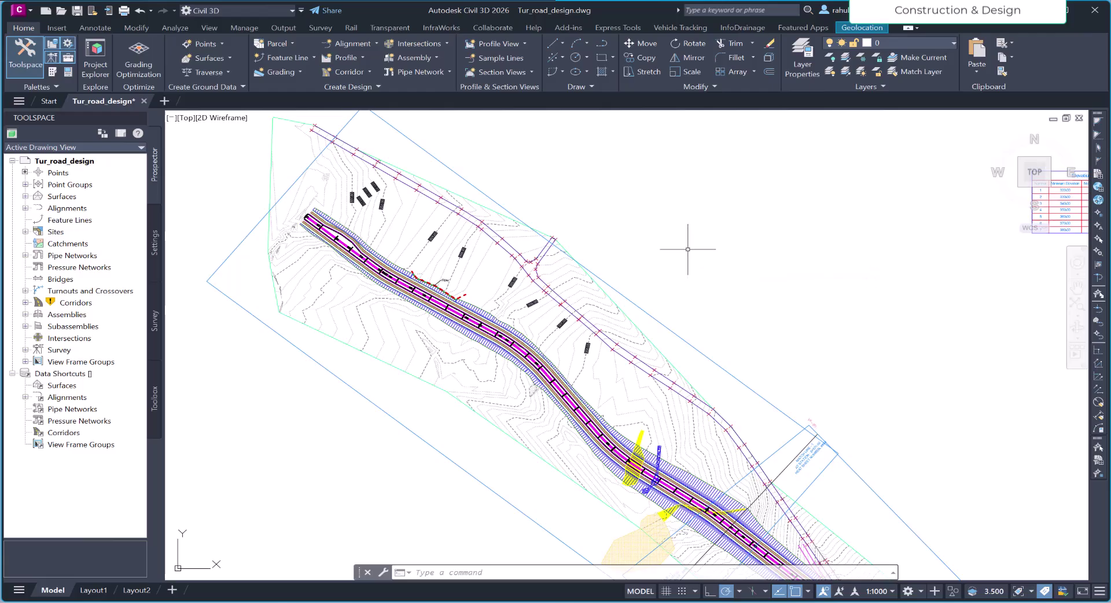
{"action": "middle_click_drag", "start_coordinate": [608, 399], "coordinate": [584, 353]}
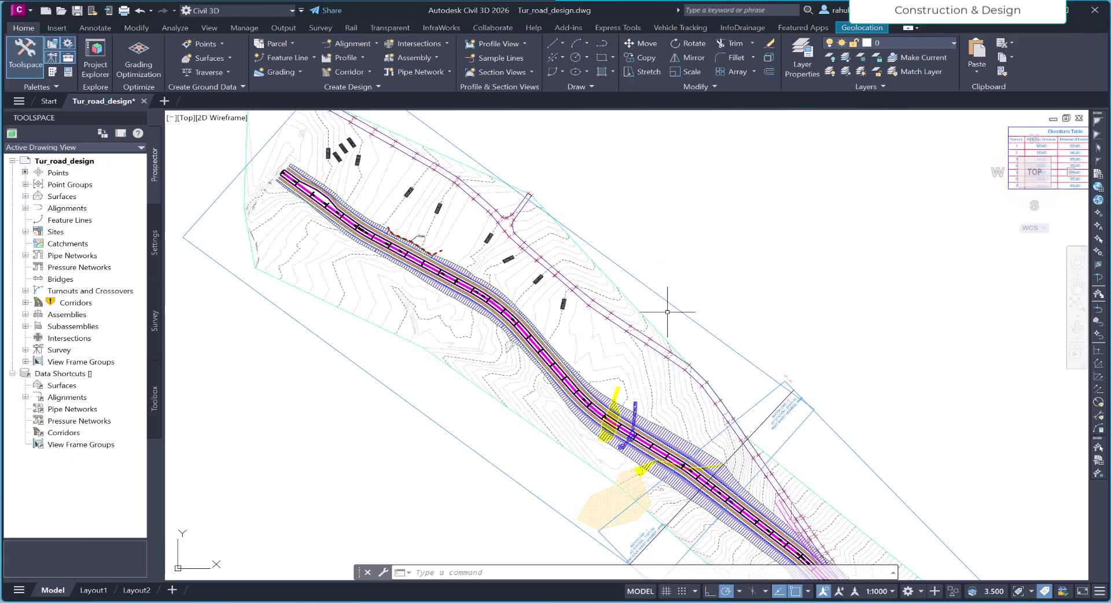
{"action": "scroll", "coordinate": [630, 381], "scroll_direction": "up", "scroll_amount": 4}
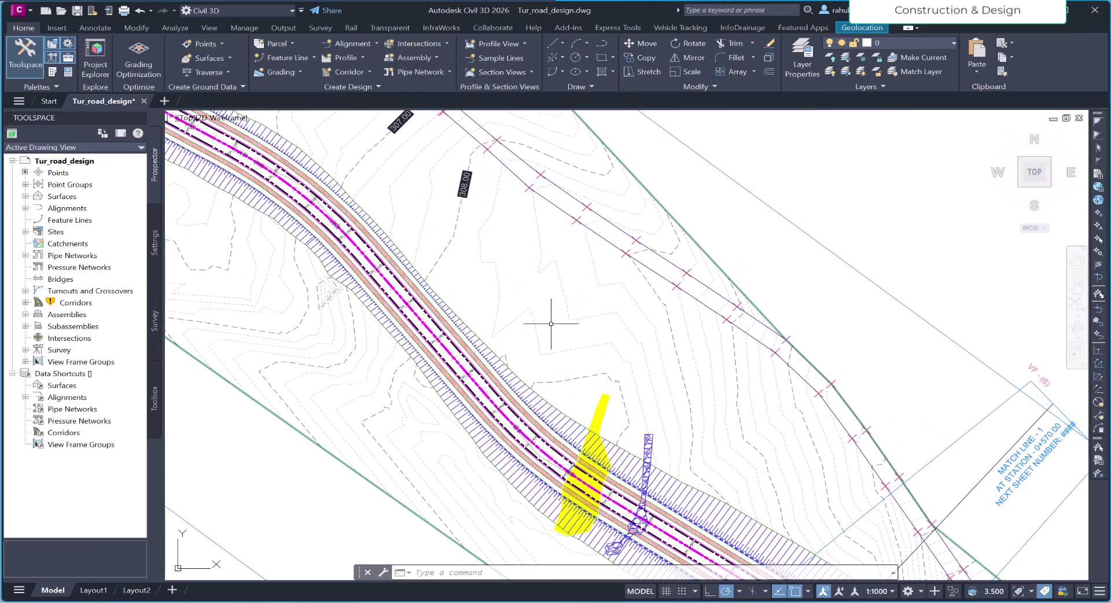
{"action": "middle_click_drag", "start_coordinate": [551, 319], "coordinate": [618, 369]}
{"action": "scroll", "coordinate": [607, 347], "scroll_direction": "down", "scroll_amount": 8}
{"action": "scroll", "coordinate": [598, 337], "scroll_direction": "up", "scroll_amount": 6}
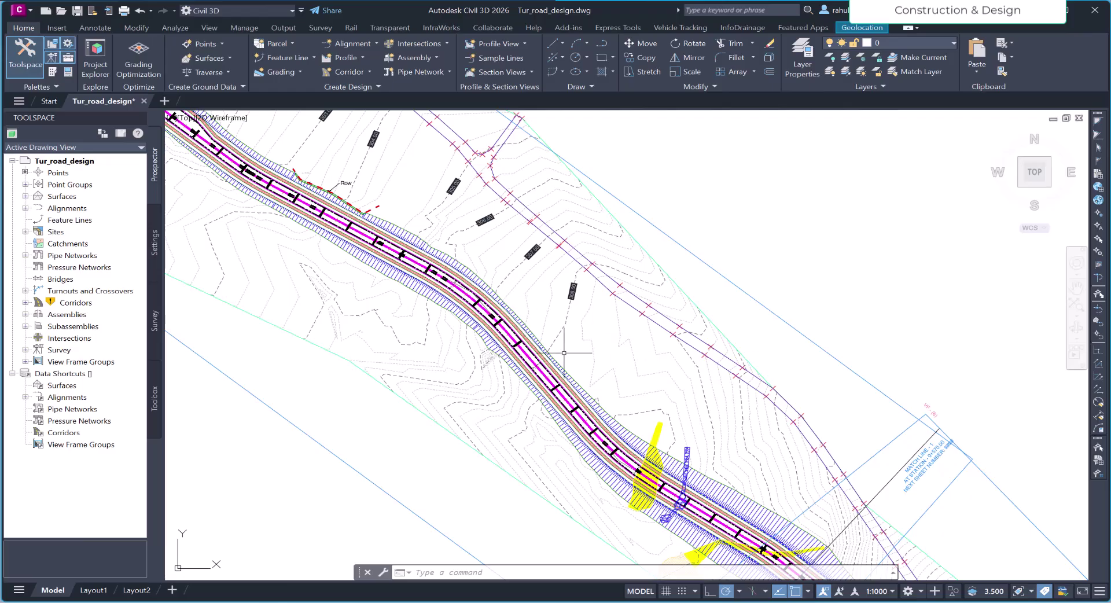
{"action": "middle_click_drag", "start_coordinate": [578, 352], "coordinate": [561, 356]}
- Select the Tut_sur surface and the road corridor and add both to the Model Viewer
{"action": "left_click", "coordinate": [579, 371]}
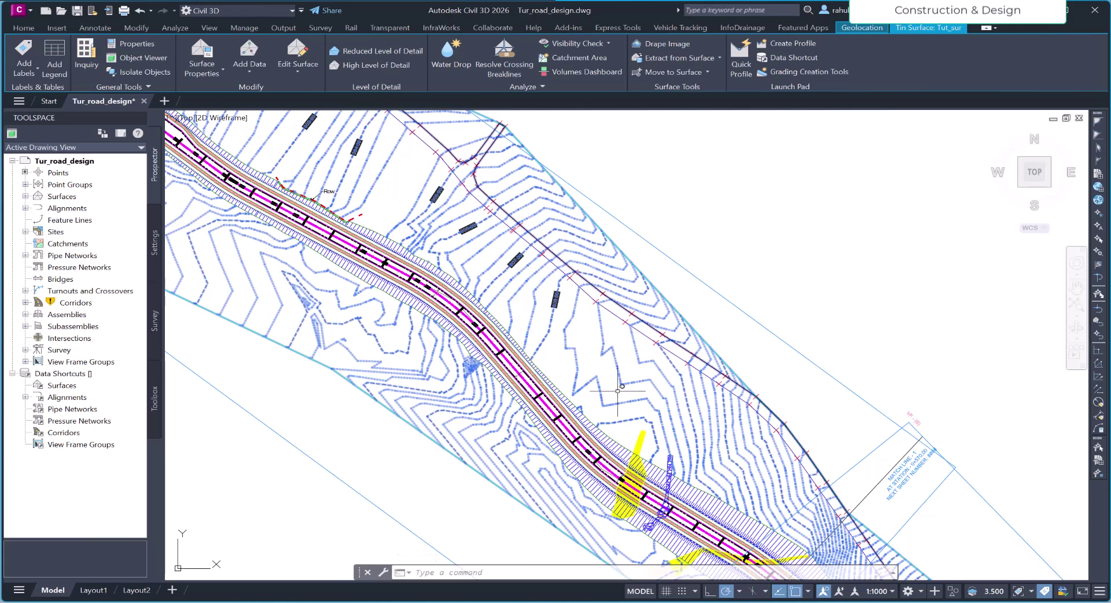
{"action": "scroll", "coordinate": [450, 279], "scroll_direction": "up", "scroll_amount": 4}
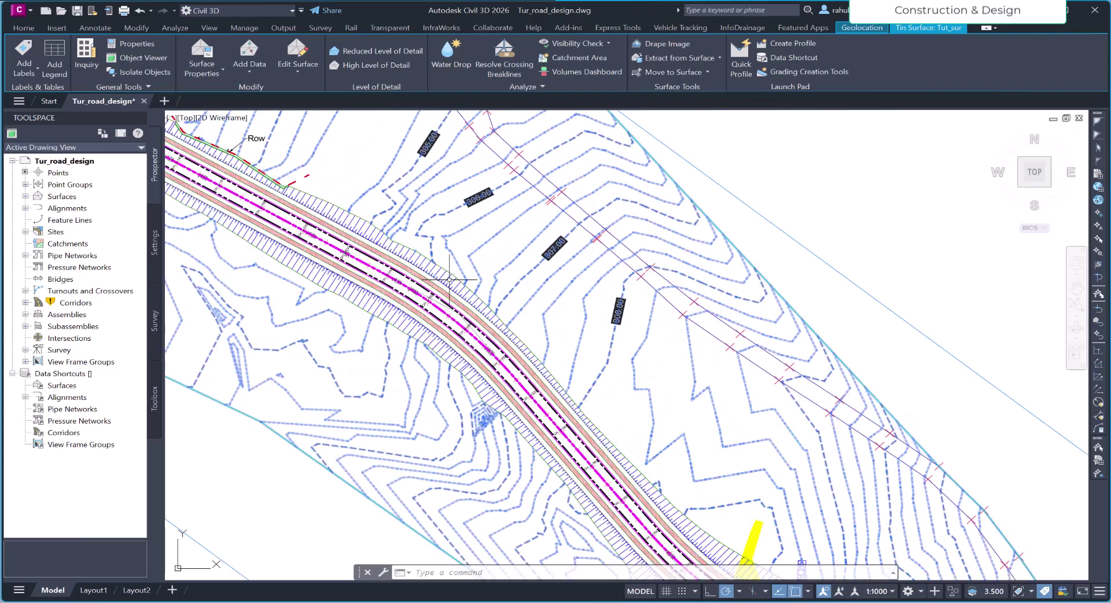
{"action": "left_click", "coordinate": [449, 281]}
{"action": "scroll", "coordinate": [457, 344], "scroll_direction": "down", "scroll_amount": 8}
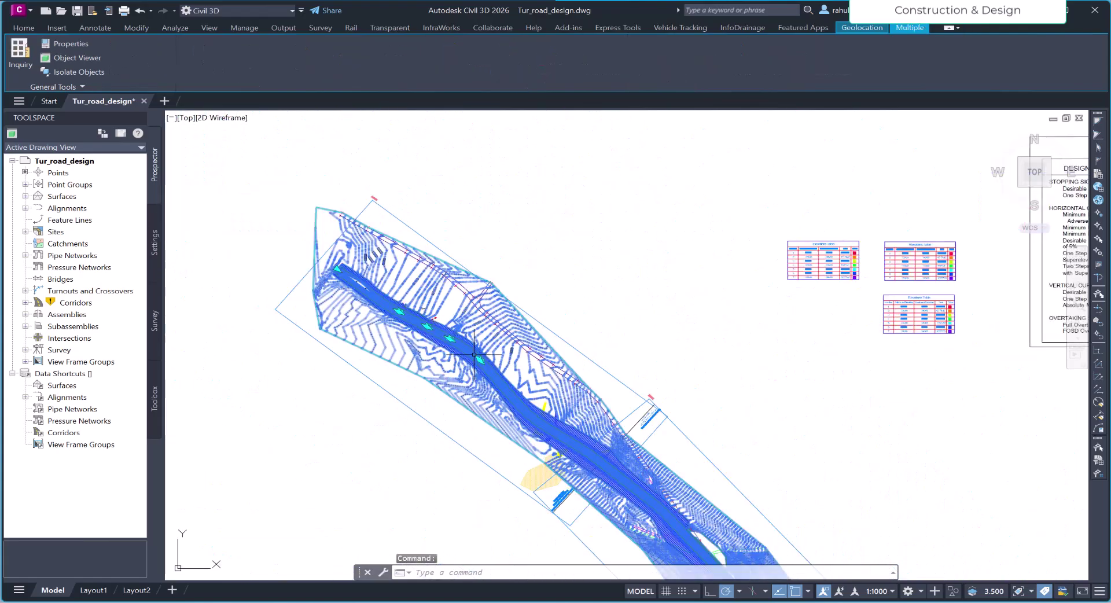
{"action": "right_click", "coordinate": [565, 283]}
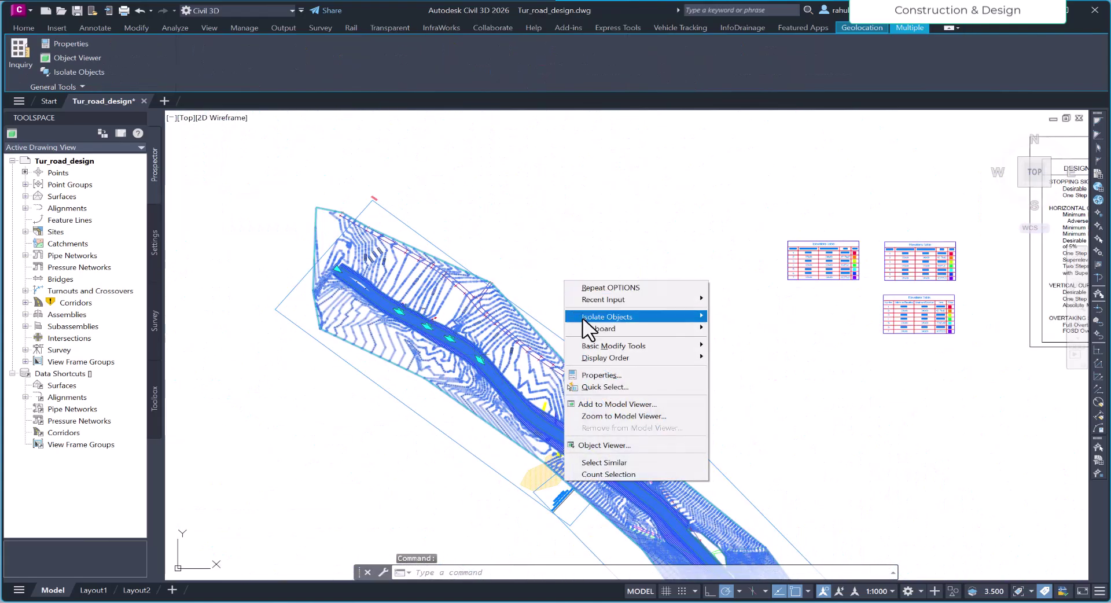
{"action": "left_click", "coordinate": [601, 402]}
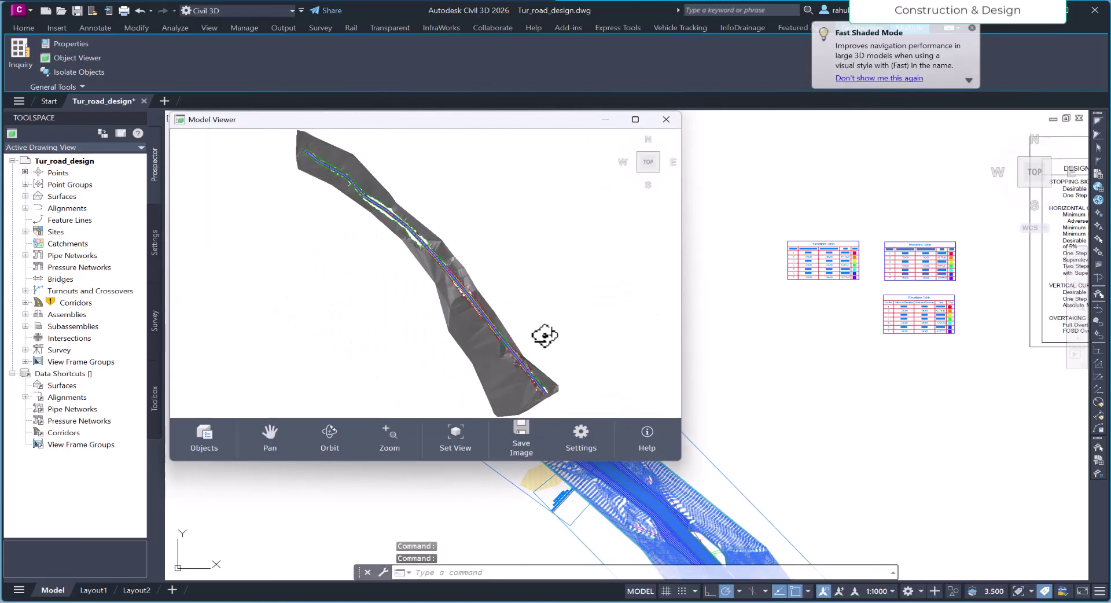
- Move the Model Viewer window over the right half and orbit and zoom onto the road
{"action": "mouse_move", "coordinate": [541, 330]}
{"action": "left_mouse_down"}
{"action": "mouse_move", "coordinate": [529, 301]}
{"action": "mouse_move", "coordinate": [567, 271]}
{"action": "left_mouse_up"}
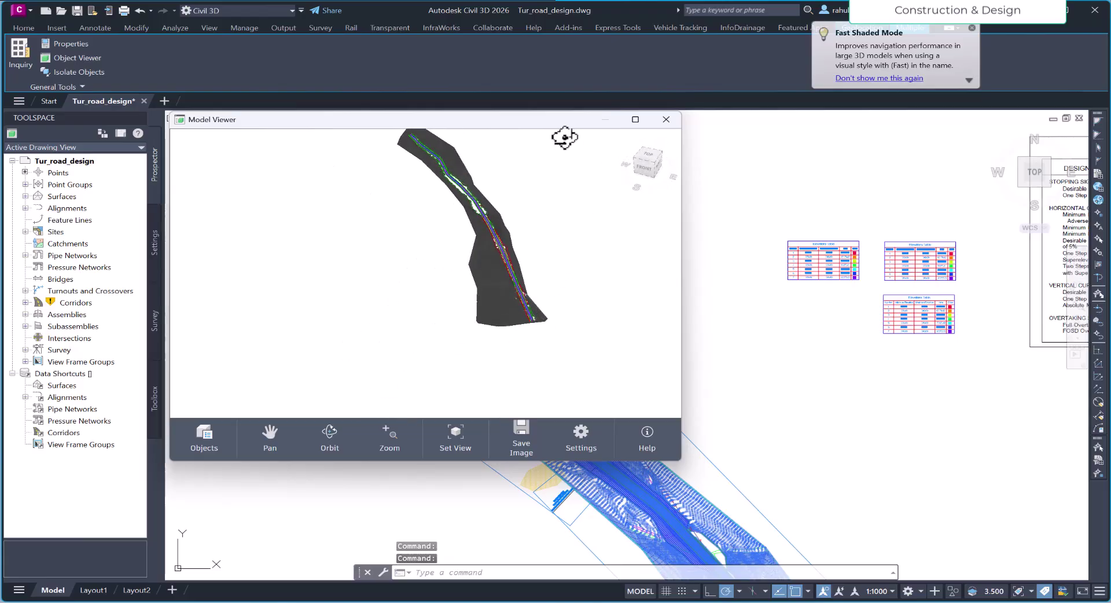
{"action": "mouse_move", "coordinate": [556, 120]}
{"action": "left_mouse_down"}
{"action": "mouse_move", "coordinate": [853, 155]}
{"action": "mouse_move", "coordinate": [868, 134]}
{"action": "left_mouse_up"}
{"action": "mouse_move", "coordinate": [816, 188]}
{"action": "left_mouse_down"}
{"action": "mouse_move", "coordinate": [742, 273]}
{"action": "mouse_move", "coordinate": [742, 255]}
{"action": "mouse_move", "coordinate": [804, 215]}
{"action": "left_mouse_up"}
{"action": "scroll", "coordinate": [803, 216], "scroll_direction": "up", "scroll_amount": 10}
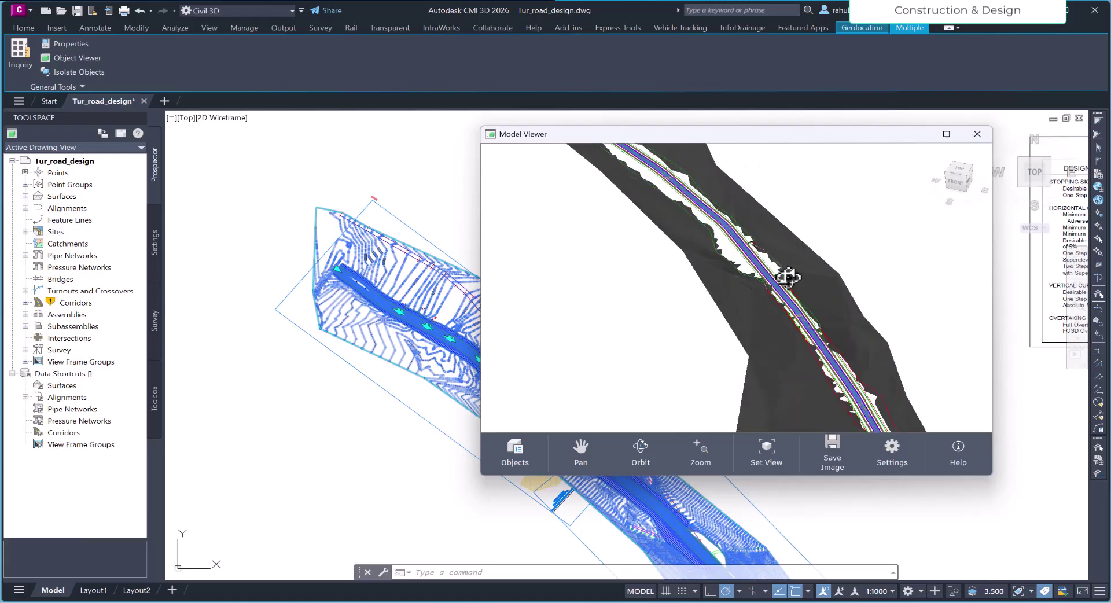
{"action": "scroll", "coordinate": [745, 297], "scroll_direction": "down", "scroll_amount": 10}
{"action": "mouse_move", "coordinate": [745, 298]}
{"action": "left_mouse_down"}
{"action": "mouse_move", "coordinate": [747, 325]}
{"action": "mouse_move", "coordinate": [747, 307]}
{"action": "left_mouse_up"}
{"action": "scroll", "coordinate": [745, 300], "scroll_direction": "up", "scroll_amount": 10}
{"action": "scroll", "coordinate": [745, 300], "scroll_direction": "up", "scroll_amount": 5}
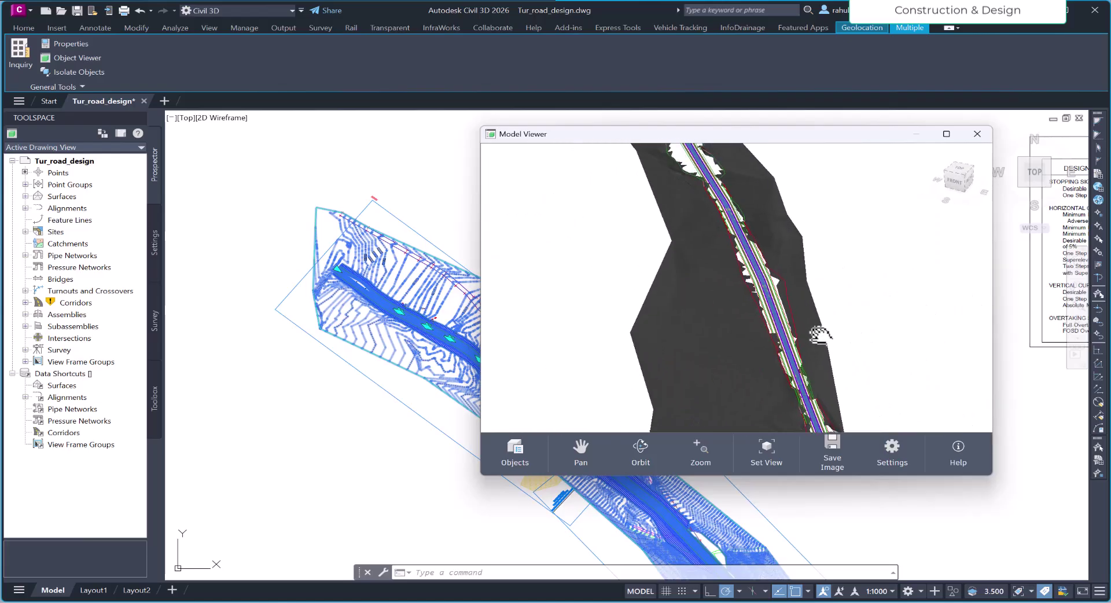
{"action": "scroll", "coordinate": [783, 319], "scroll_direction": "down", "scroll_amount": 10}
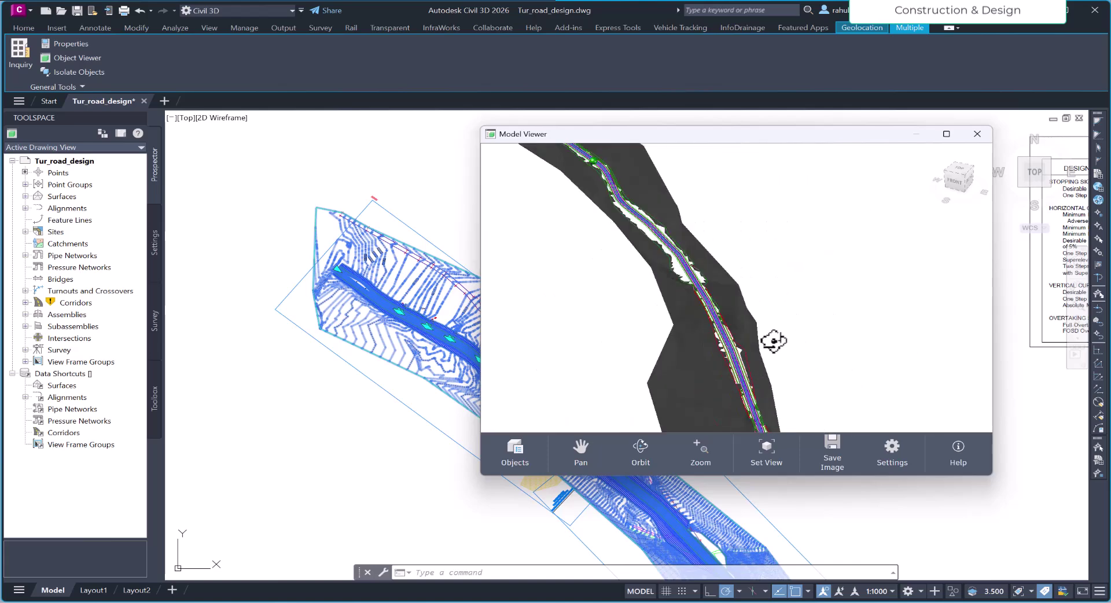
{"action": "left_click_drag", "start_coordinate": [776, 330], "coordinate": [780, 339]}
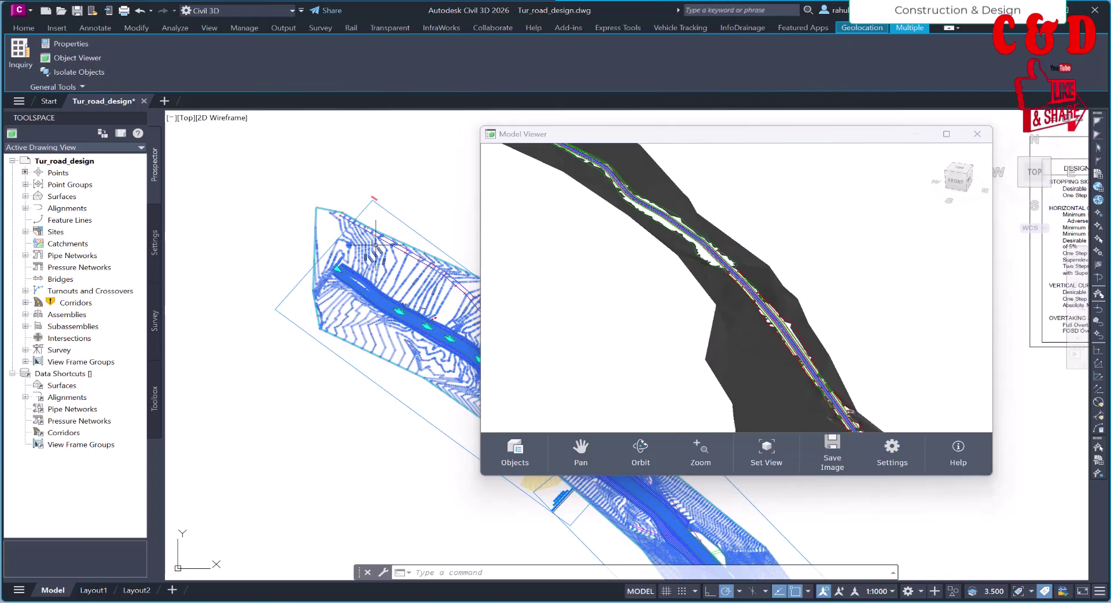
- Deselect objects, then zoom and orbit to an oblique view of the road through the terrain
{"action": "left_click", "coordinate": [291, 244]}
{"action": "scroll", "coordinate": [266, 280], "scroll_direction": "down", "scroll_amount": 3}
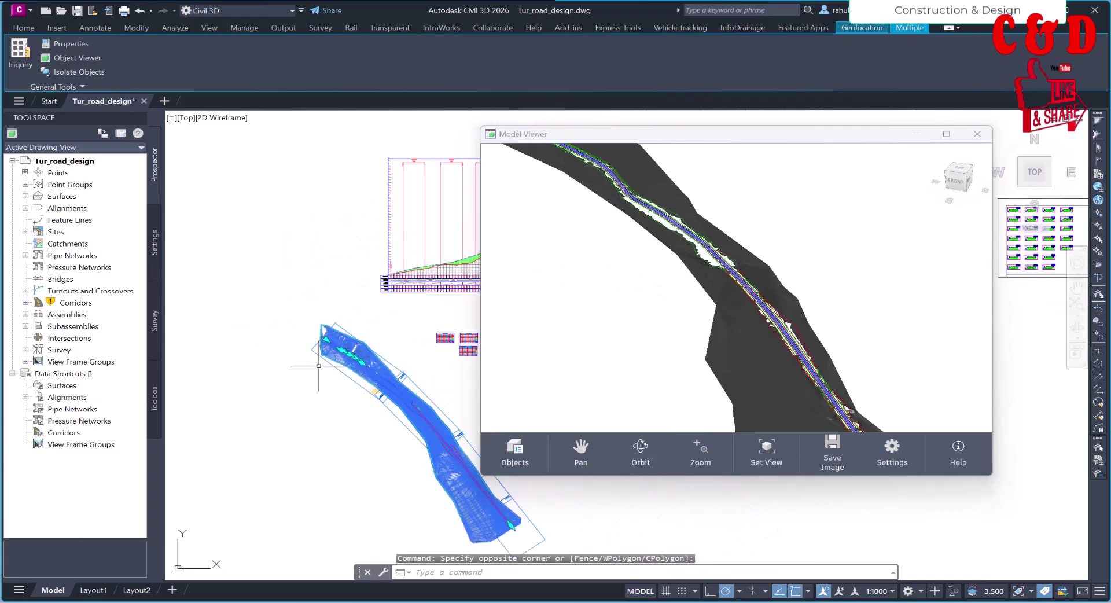
{"action": "scroll", "coordinate": [384, 345], "scroll_direction": "up", "scroll_amount": 3}
{"action": "scroll", "coordinate": [326, 339], "scroll_direction": "up", "scroll_amount": 3}
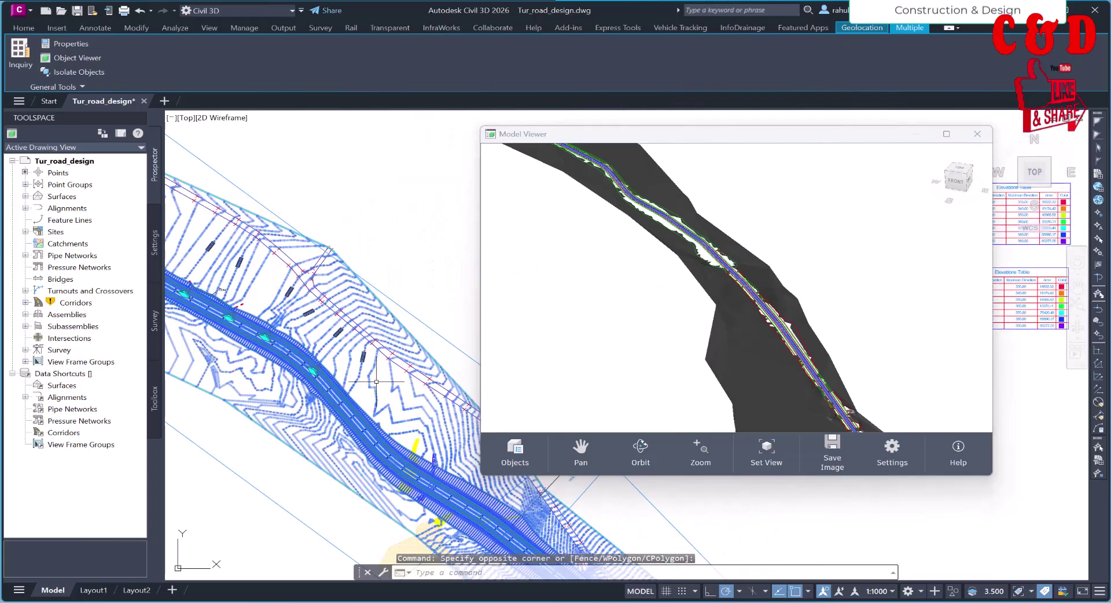
{"action": "scroll", "coordinate": [783, 322], "scroll_direction": "up", "scroll_amount": 3}
{"action": "scroll", "coordinate": [782, 323], "scroll_direction": "up", "scroll_amount": 2}
{"action": "scroll", "coordinate": [637, 330], "scroll_direction": "up", "scroll_amount": 3}
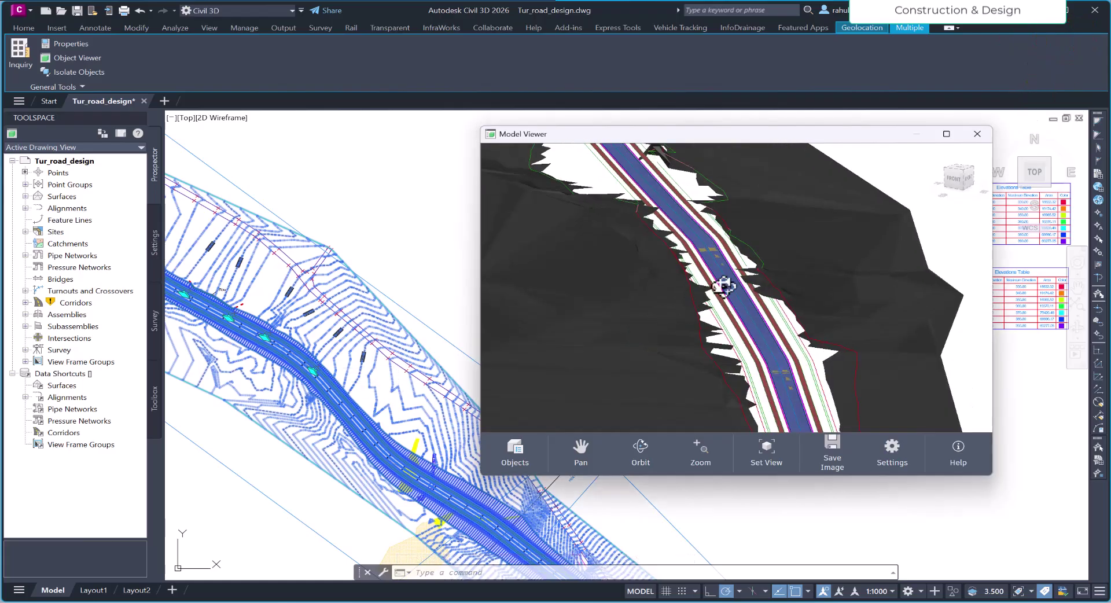
{"action": "scroll", "coordinate": [712, 318], "scroll_direction": "down", "scroll_amount": 4}
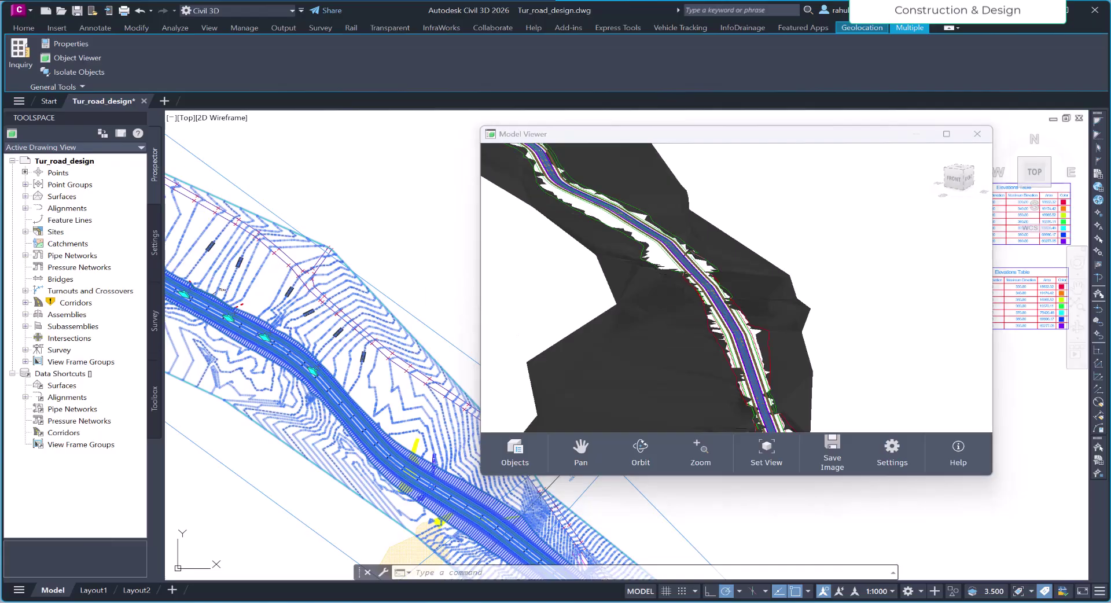
{"action": "mouse_move", "coordinate": [496, 339]}
{"action": "left_mouse_down"}
{"action": "mouse_move", "coordinate": [701, 306]}
{"action": "mouse_move", "coordinate": [751, 334]}
{"action": "mouse_move", "coordinate": [767, 308]}
{"action": "mouse_move", "coordinate": [733, 316]}
{"action": "mouse_move", "coordinate": [513, 303]}
{"action": "left_mouse_up"}
- Undo the accidental corridor grip edit with the U command
{"action": "left_click", "coordinate": [402, 299]}
{"action": "left_click", "coordinate": [402, 297]}
{"action": "key", "text": "ctrl+z"}
{"action": "type", "text": "u"}
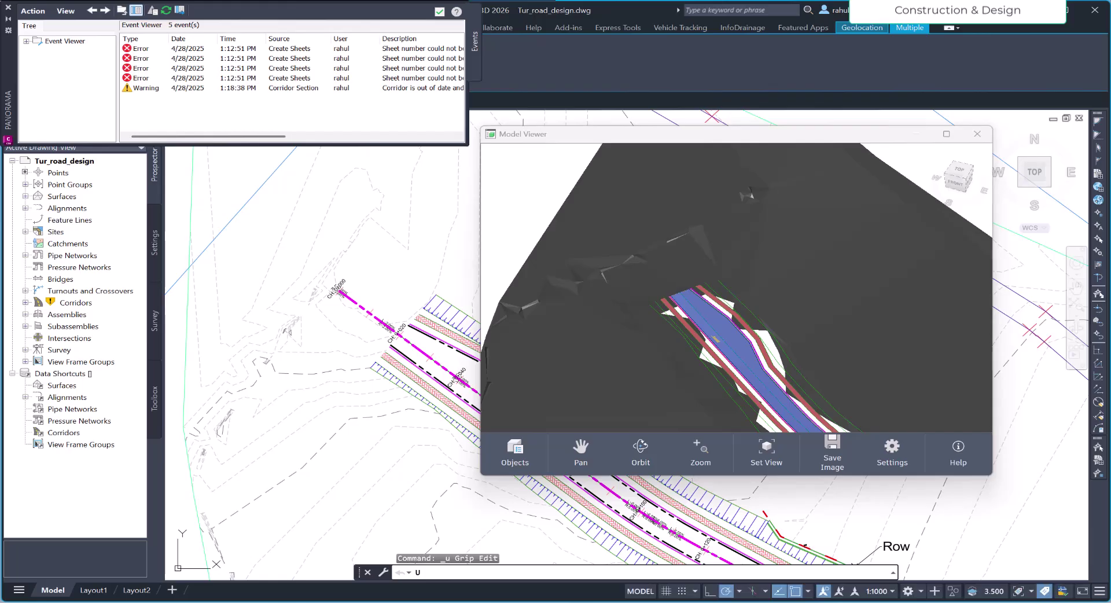
{"action": "key", "text": "Return"}
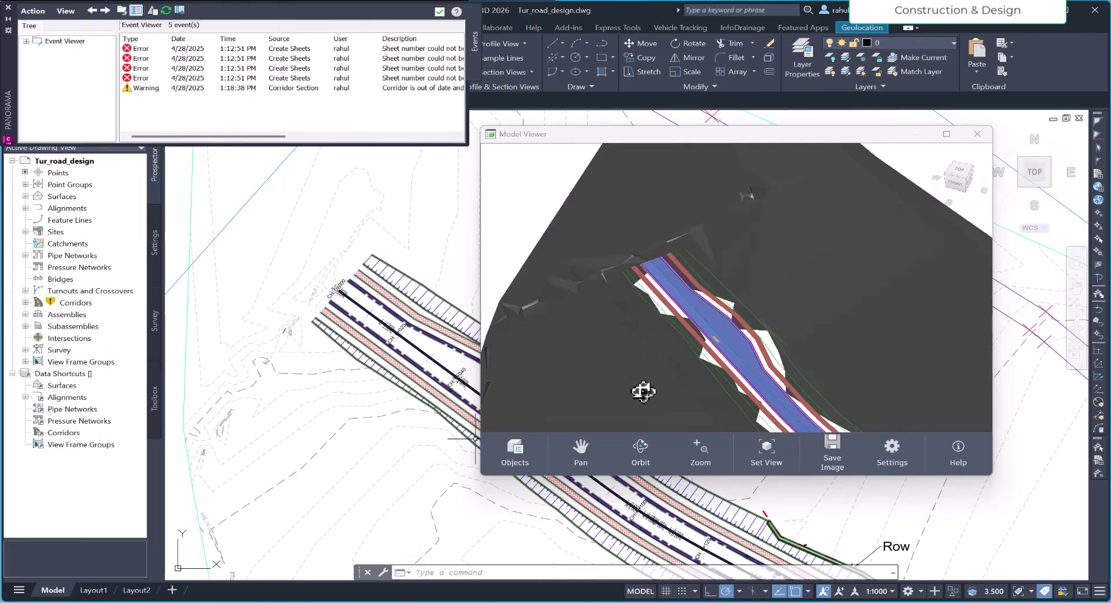
- Zoom on the corridor and bring up the Model Viewer display settings
{"action": "scroll", "coordinate": [669, 287], "scroll_direction": "down", "scroll_amount": 5}
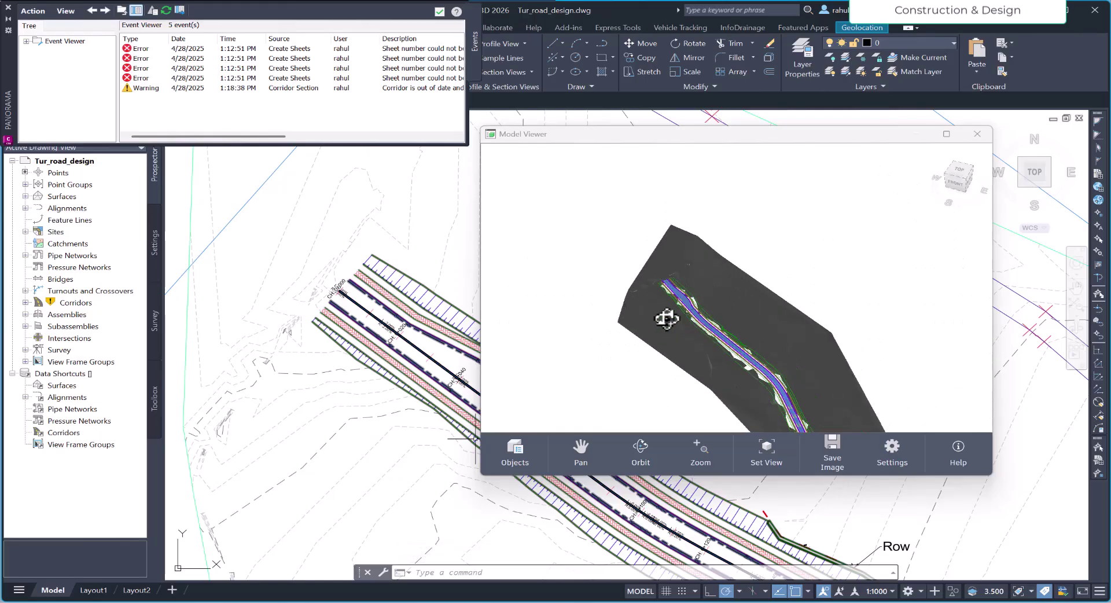
{"action": "scroll", "coordinate": [665, 318], "scroll_direction": "up", "scroll_amount": 5}
{"action": "scroll", "coordinate": [736, 270], "scroll_direction": "up", "scroll_amount": 4}
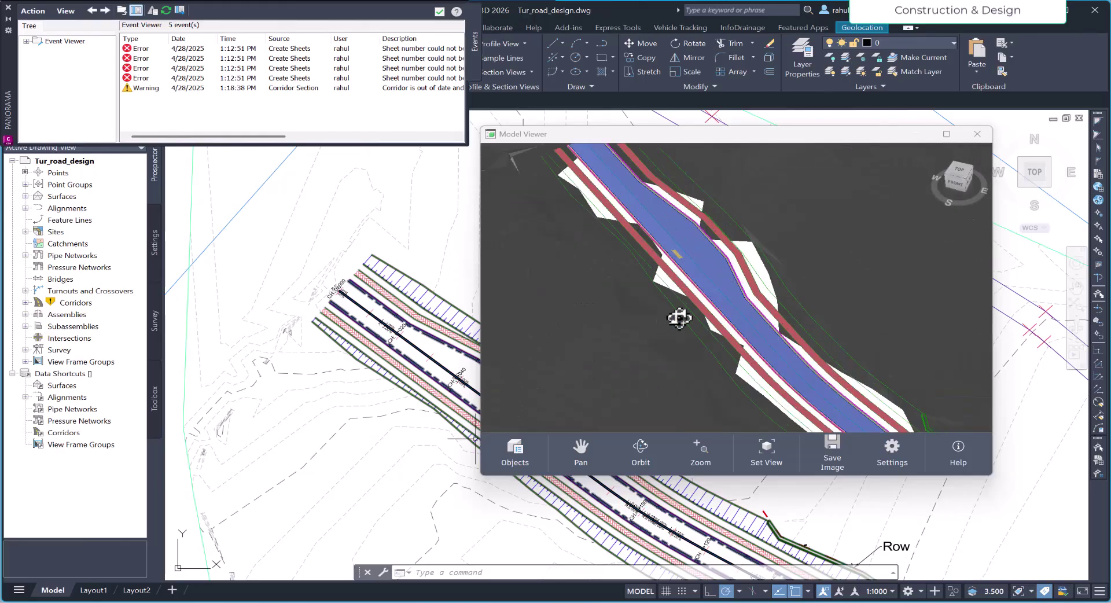
{"action": "scroll", "coordinate": [678, 315], "scroll_direction": "down", "scroll_amount": 4}
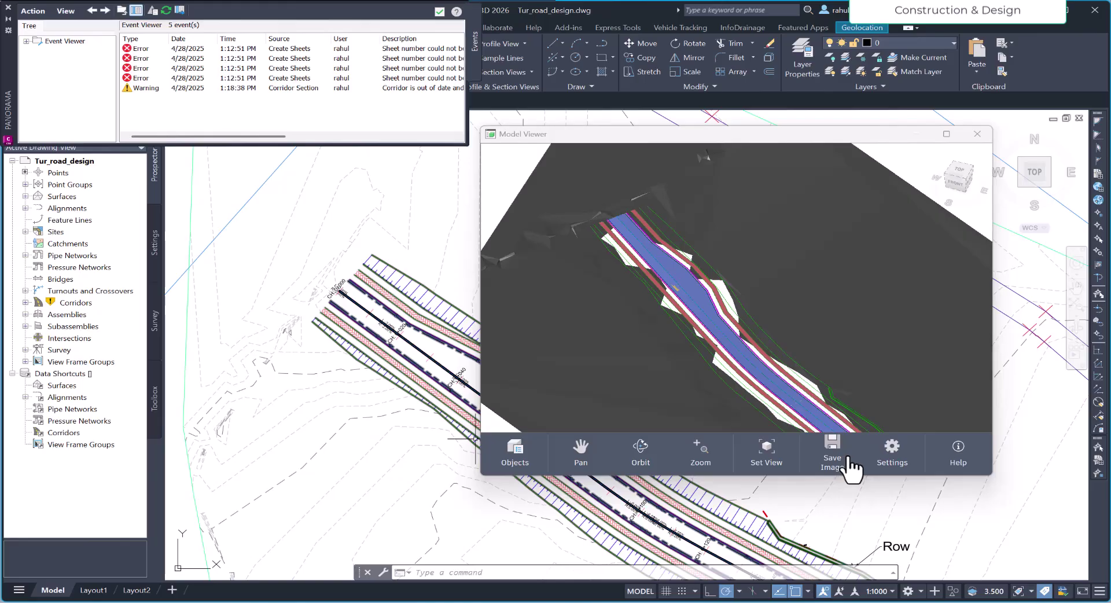
{"action": "scroll", "coordinate": [811, 312], "scroll_direction": "up", "scroll_amount": 1}
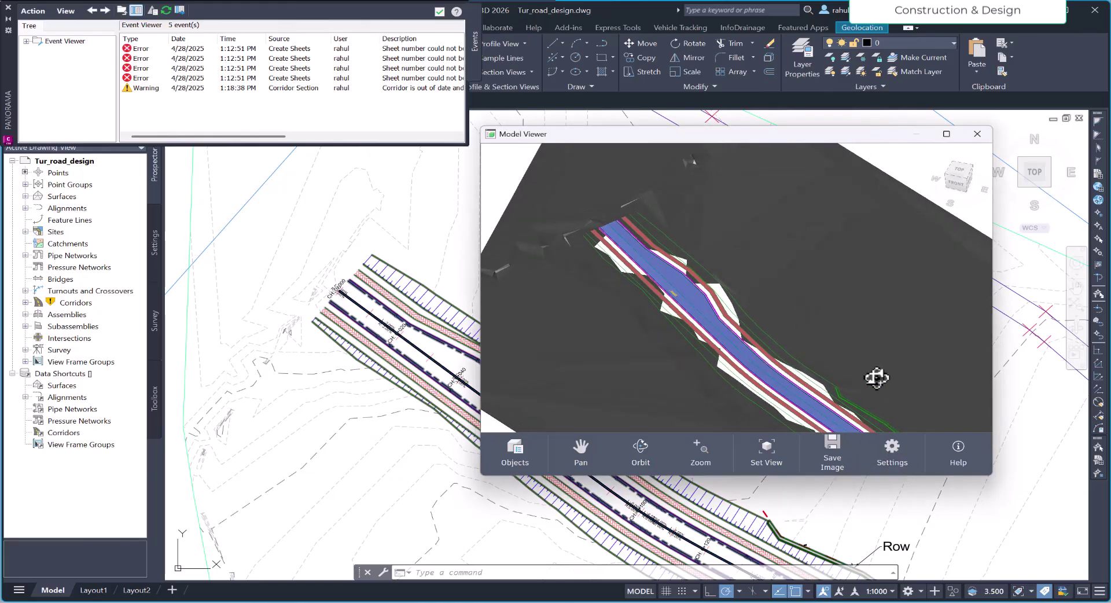
{"action": "left_click", "coordinate": [893, 454]}
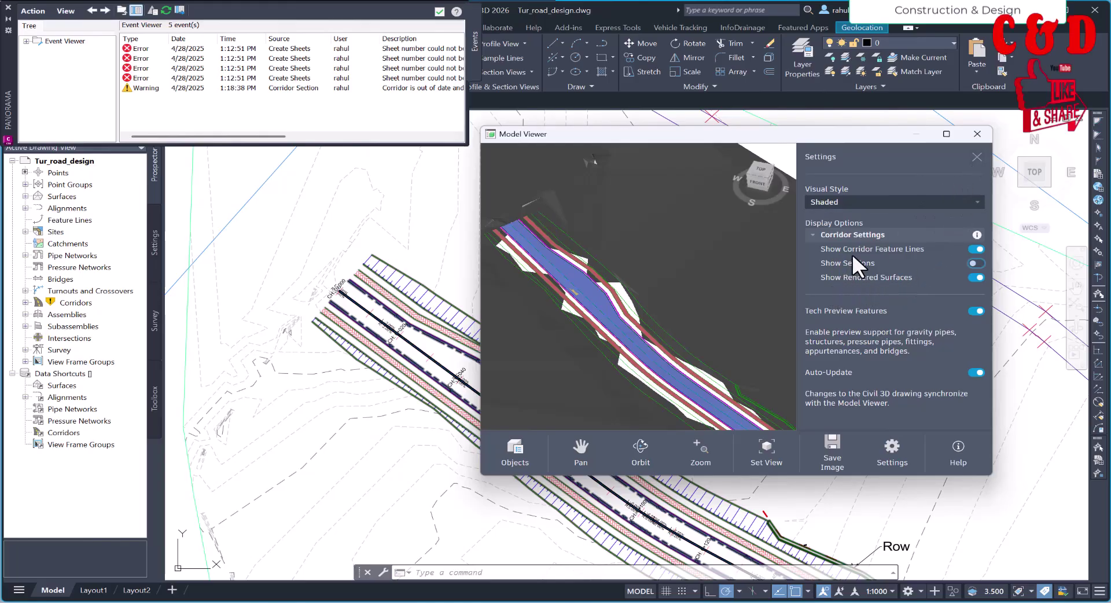
- Keep the Model Viewer visual style on Shaded and close the settings panel
{"action": "left_click", "coordinate": [978, 158]}
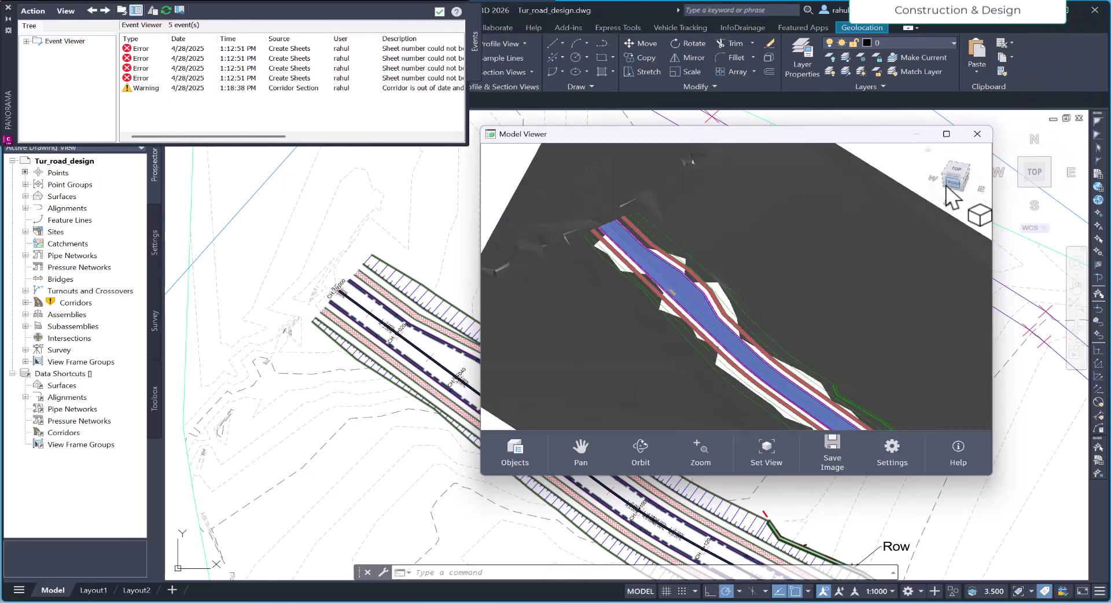
{"action": "left_click", "coordinate": [892, 451]}
{"action": "left_click", "coordinate": [877, 201]}
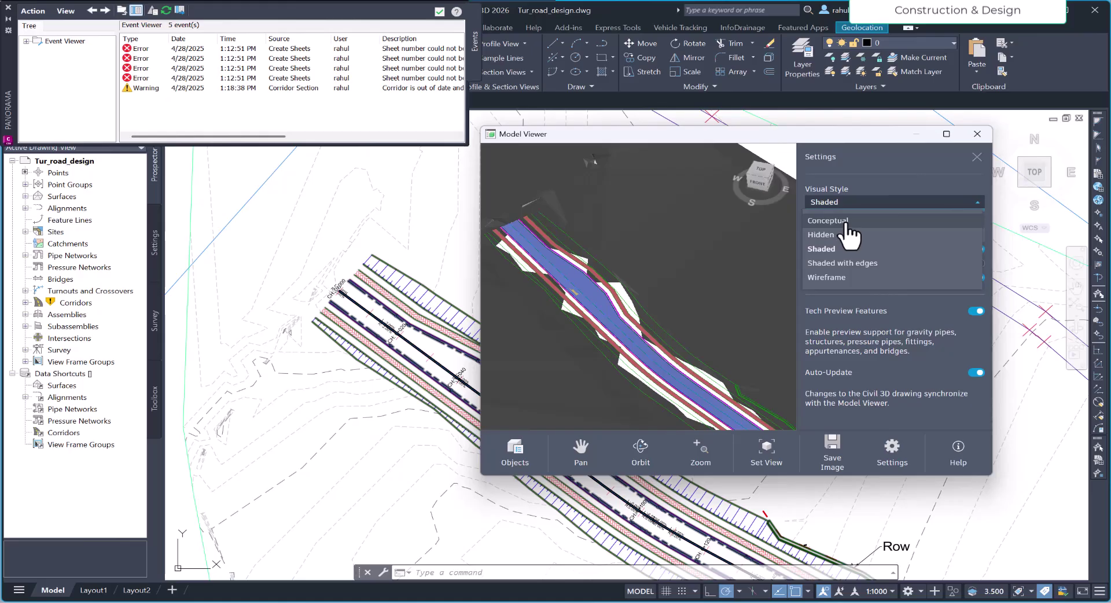
{"action": "left_click", "coordinate": [863, 197]}
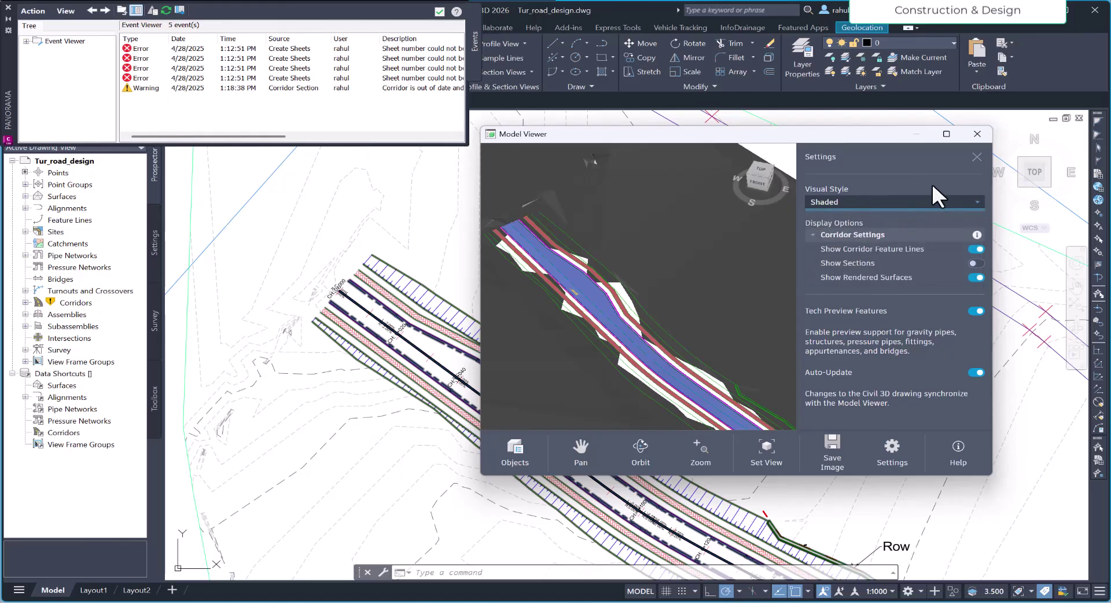
{"action": "left_click", "coordinate": [977, 158]}
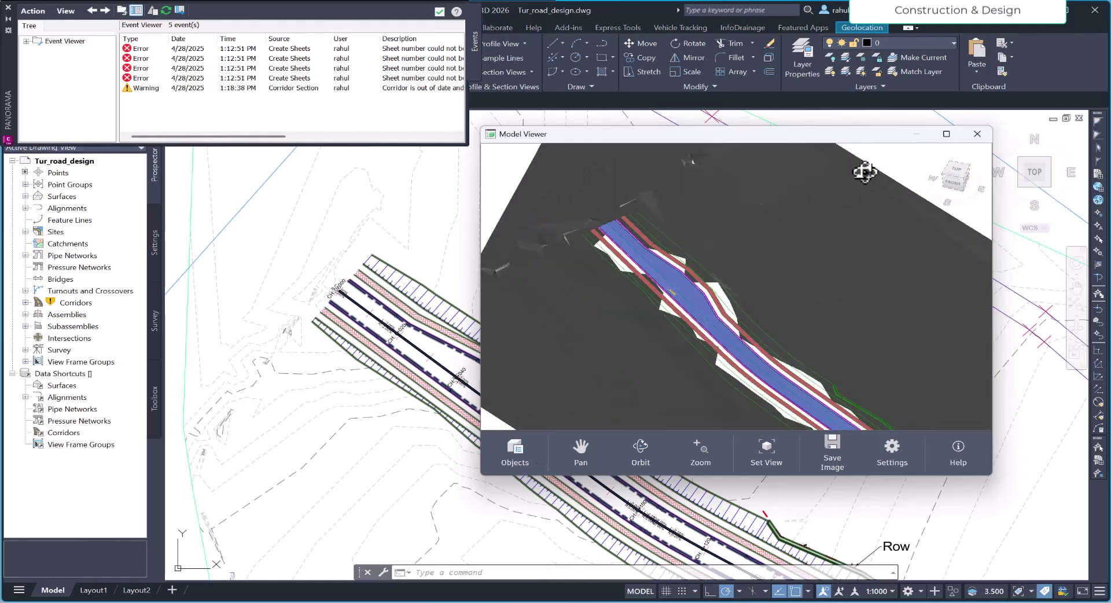
- Maximize the Model Viewer to full screen and zoom the road corridor view
{"action": "left_click_drag", "start_coordinate": [873, 143], "coordinate": [873, 111]}
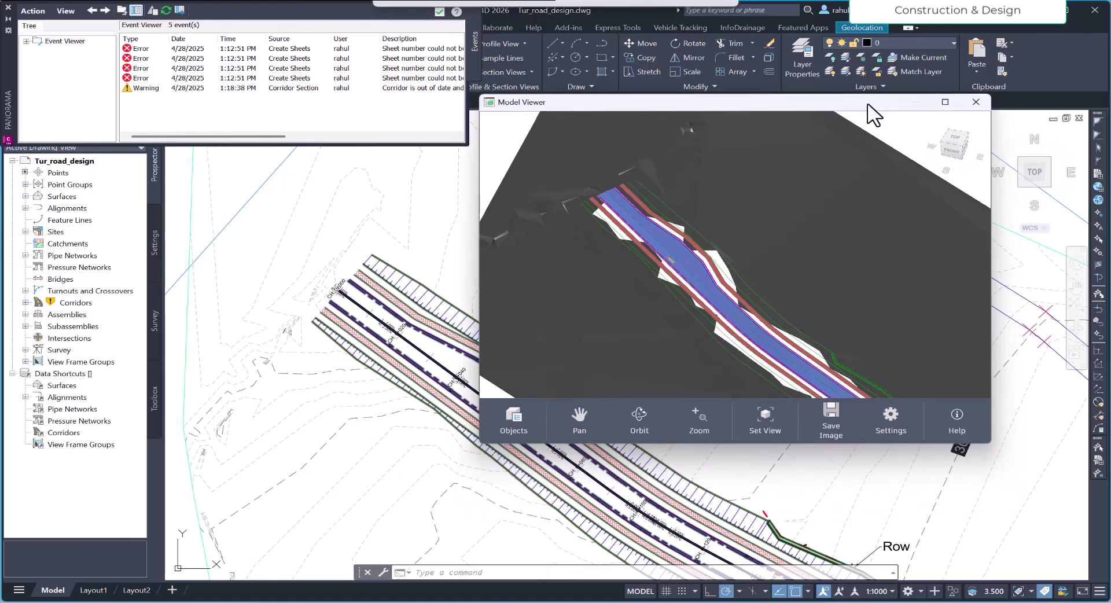
{"action": "left_click", "coordinate": [945, 109]}
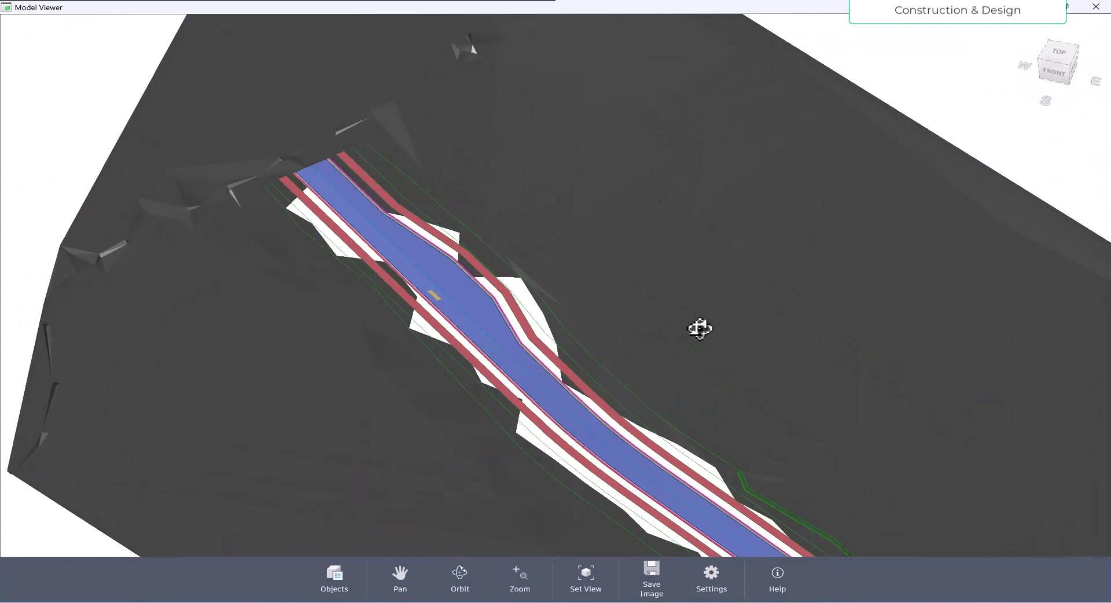
{"action": "scroll", "coordinate": [504, 252], "scroll_direction": "down", "scroll_amount": 3}
{"action": "scroll", "coordinate": [463, 241], "scroll_direction": "up", "scroll_amount": 4}
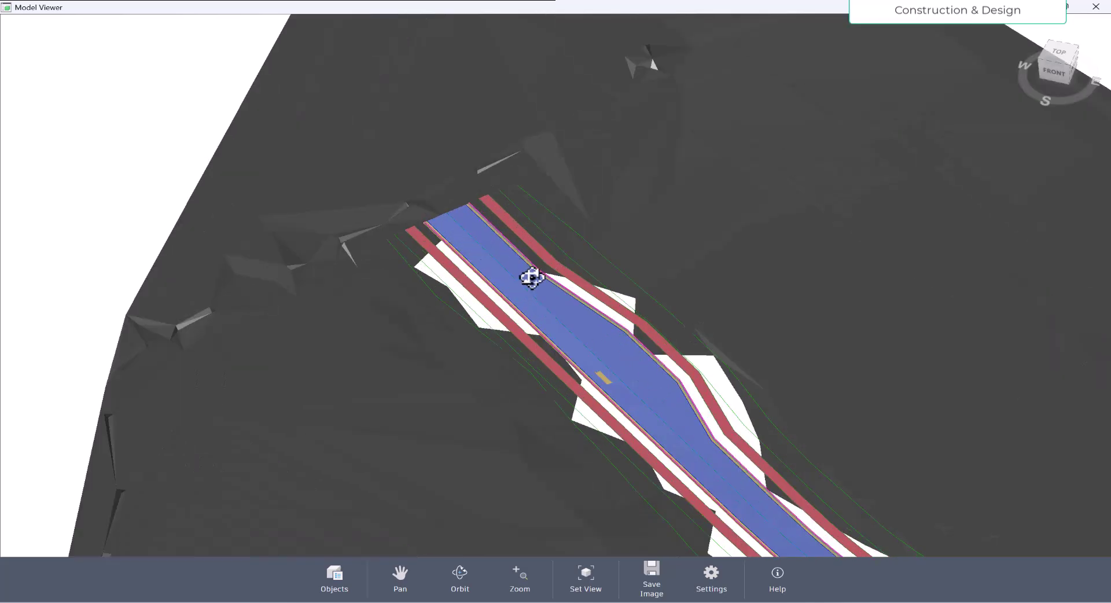
{"action": "scroll", "coordinate": [528, 275], "scroll_direction": "down", "scroll_amount": 3}
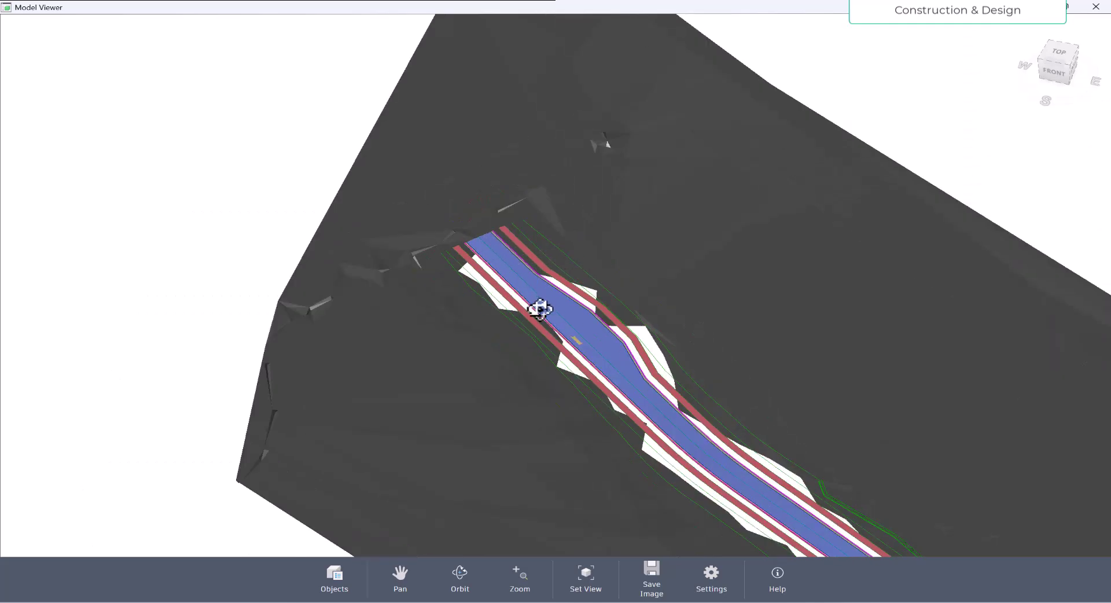
- Set the Model Viewer visual style to Conceptual after briefly trying Hidden, then orbit the view
{"action": "left_click", "coordinate": [713, 588]}
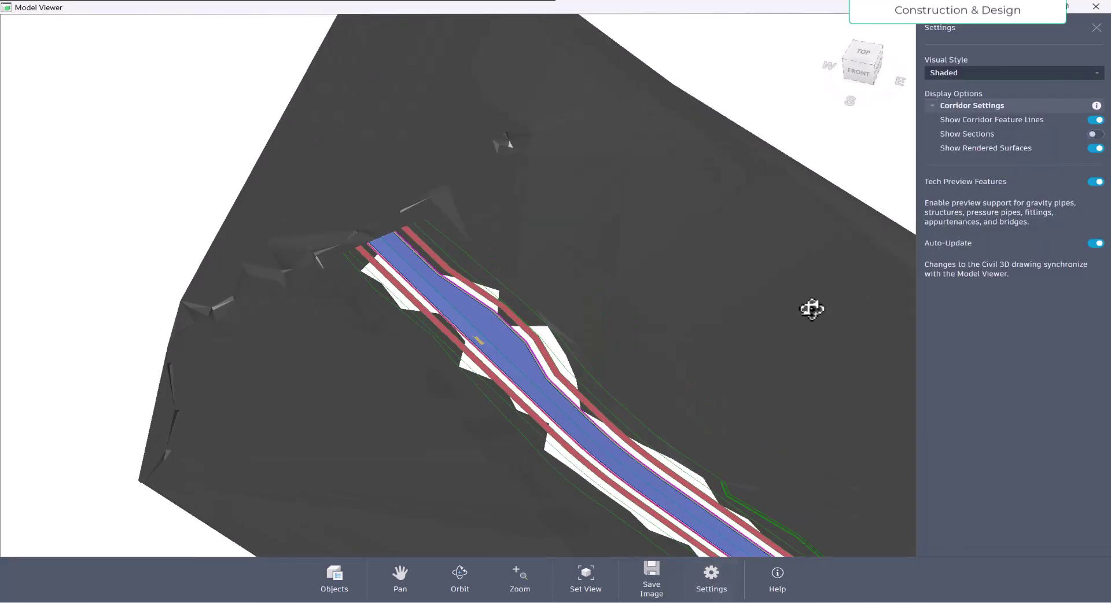
{"action": "left_click", "coordinate": [986, 74]}
{"action": "left_click", "coordinate": [984, 92]}
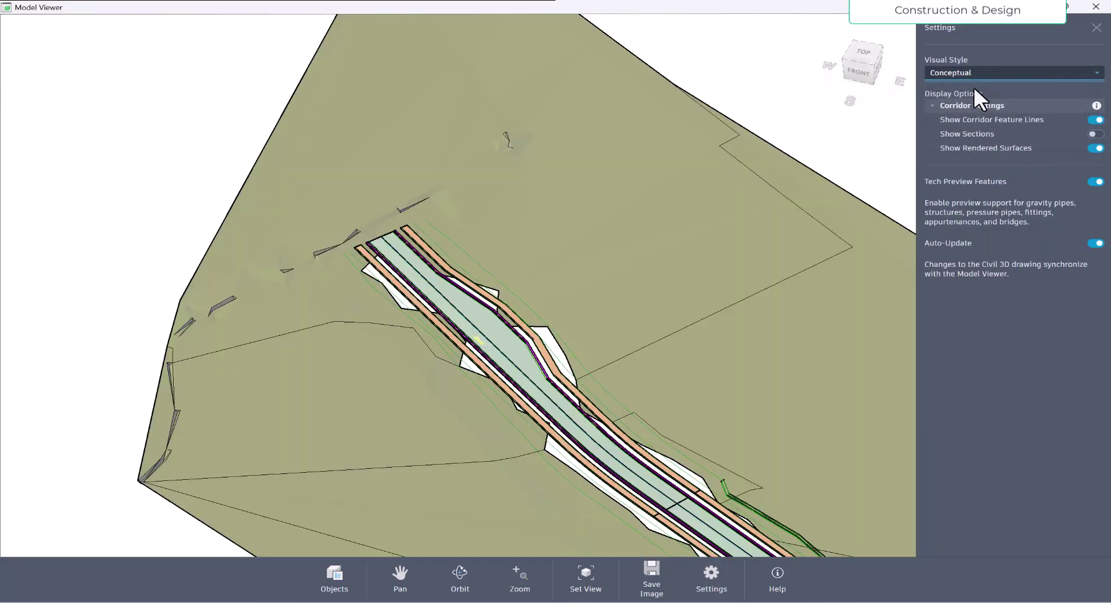
{"action": "left_click", "coordinate": [979, 74]}
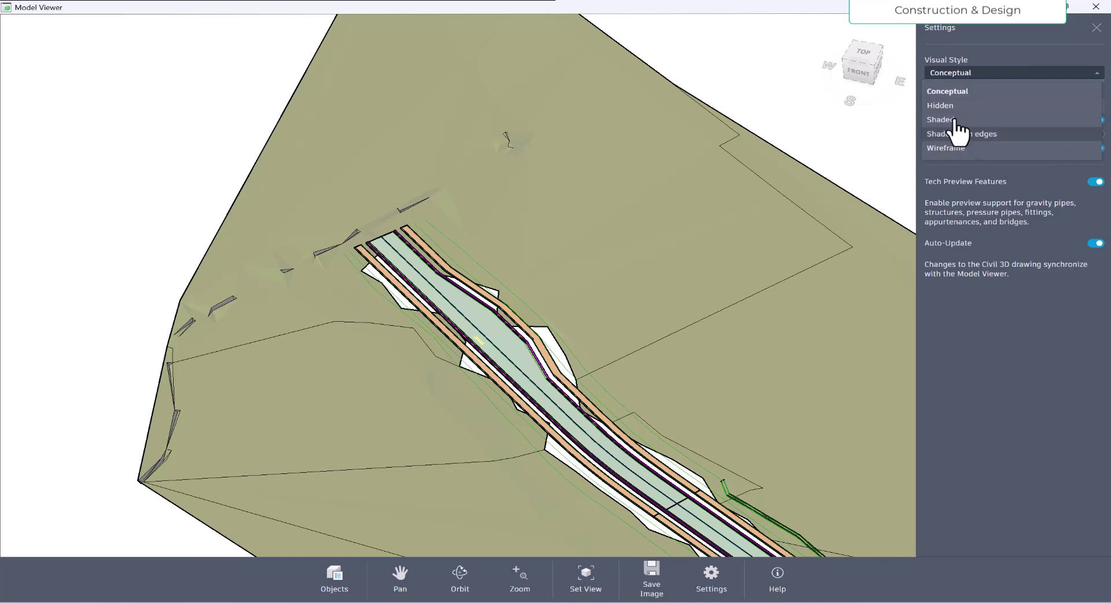
{"action": "left_click", "coordinate": [958, 106]}
{"action": "left_click", "coordinate": [979, 74]}
{"action": "left_click", "coordinate": [967, 93]}
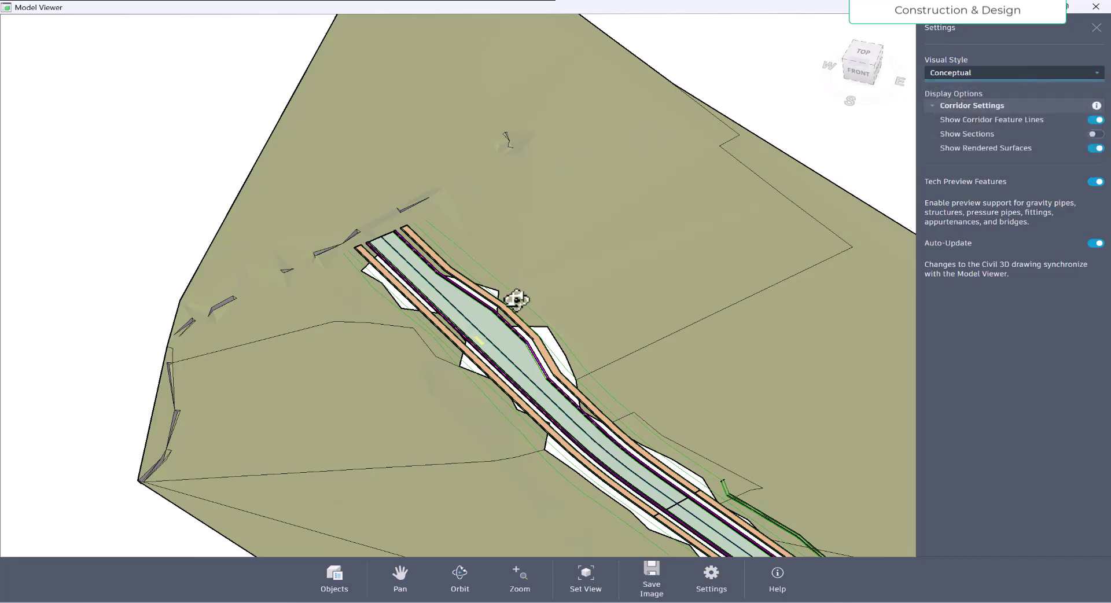
{"action": "mouse_move", "coordinate": [518, 303]}
{"action": "left_mouse_down"}
{"action": "mouse_move", "coordinate": [489, 253]}
{"action": "mouse_move", "coordinate": [503, 290]}
{"action": "mouse_move", "coordinate": [533, 294]}
{"action": "left_mouse_up"}
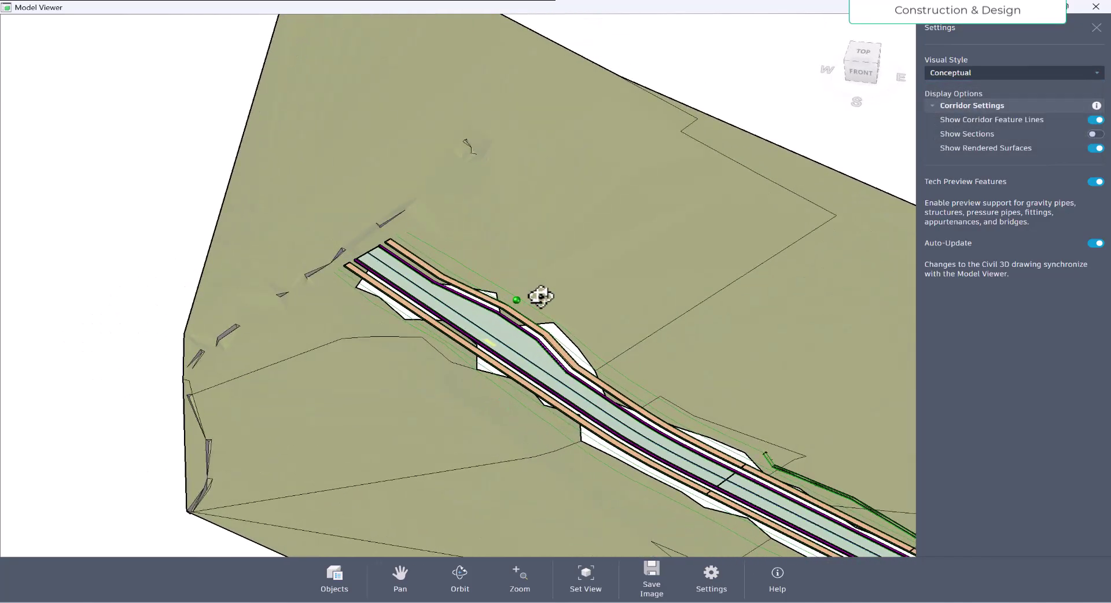
- Hide the Tut_sur surface in the Objects list and orbit around the bare corridor
{"action": "left_click", "coordinate": [335, 583]}
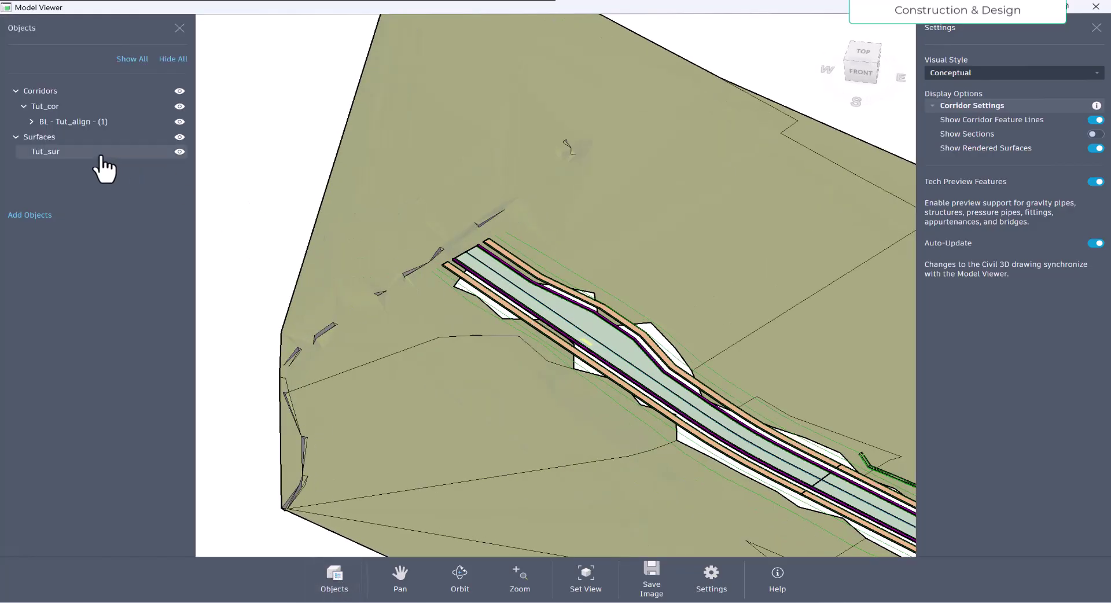
{"action": "left_click", "coordinate": [179, 151]}
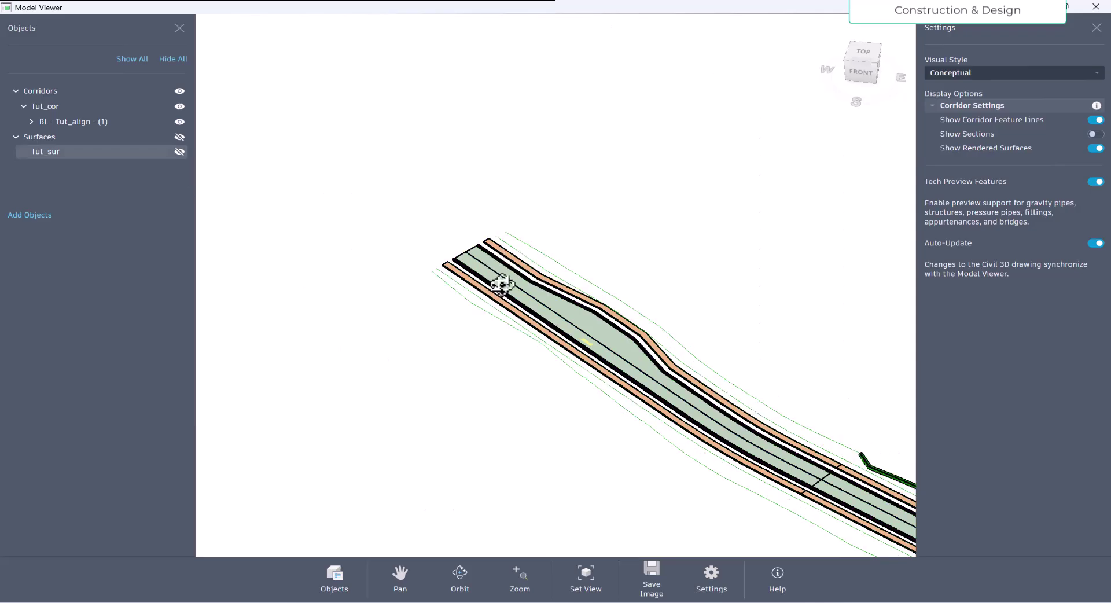
{"action": "left_click_drag", "start_coordinate": [561, 315], "coordinate": [493, 254]}
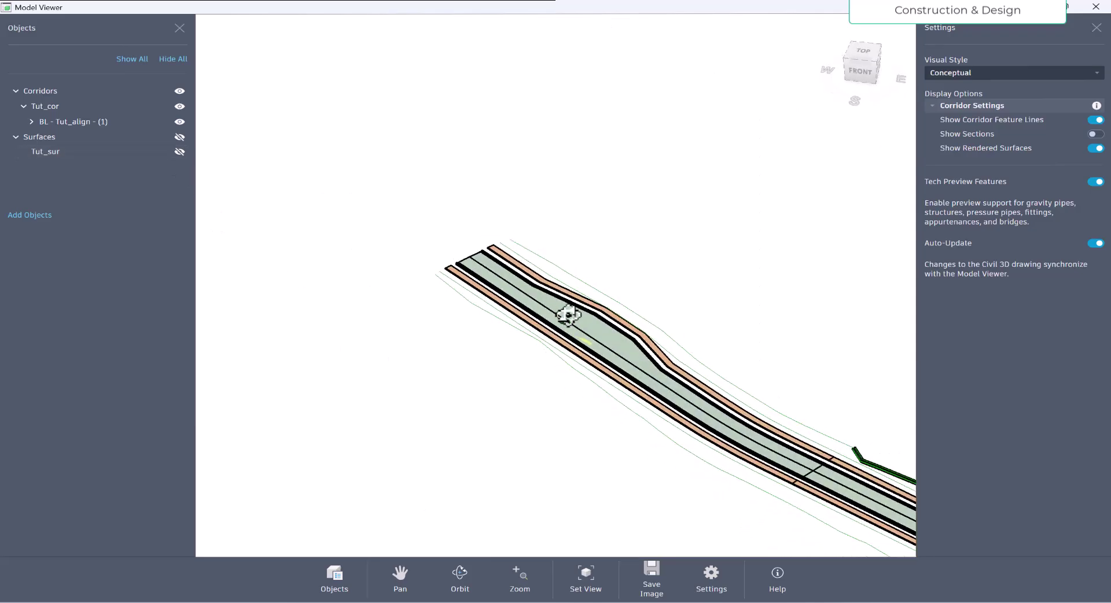
{"action": "left_click_drag", "start_coordinate": [573, 319], "coordinate": [543, 320]}
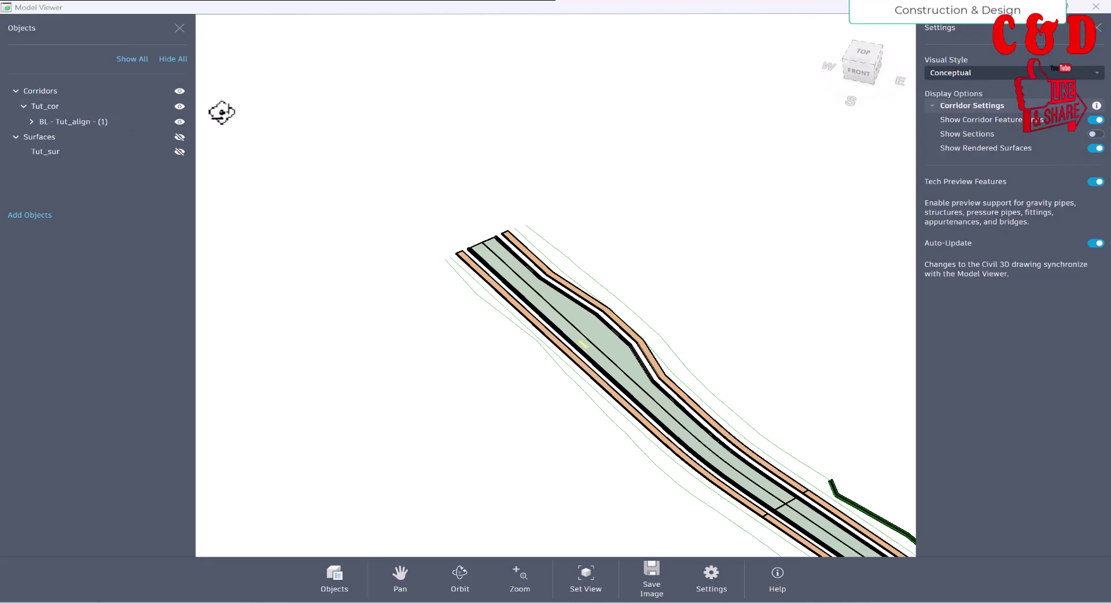
{"action": "left_click", "coordinate": [180, 151]}
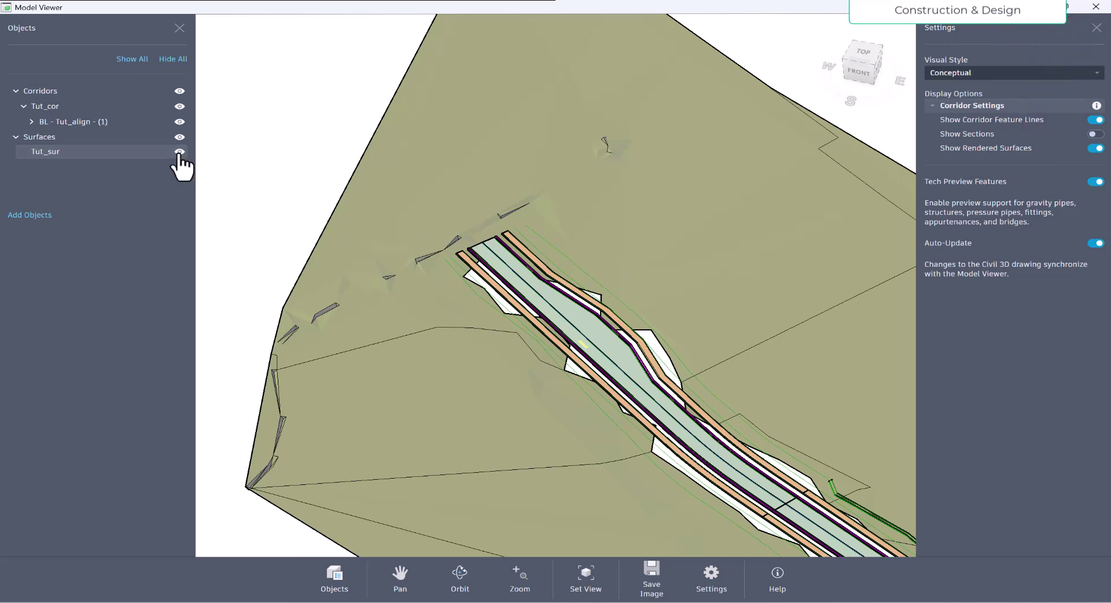
{"action": "left_click", "coordinate": [180, 152]}
{"action": "left_click_drag", "start_coordinate": [533, 321], "coordinate": [576, 317]}
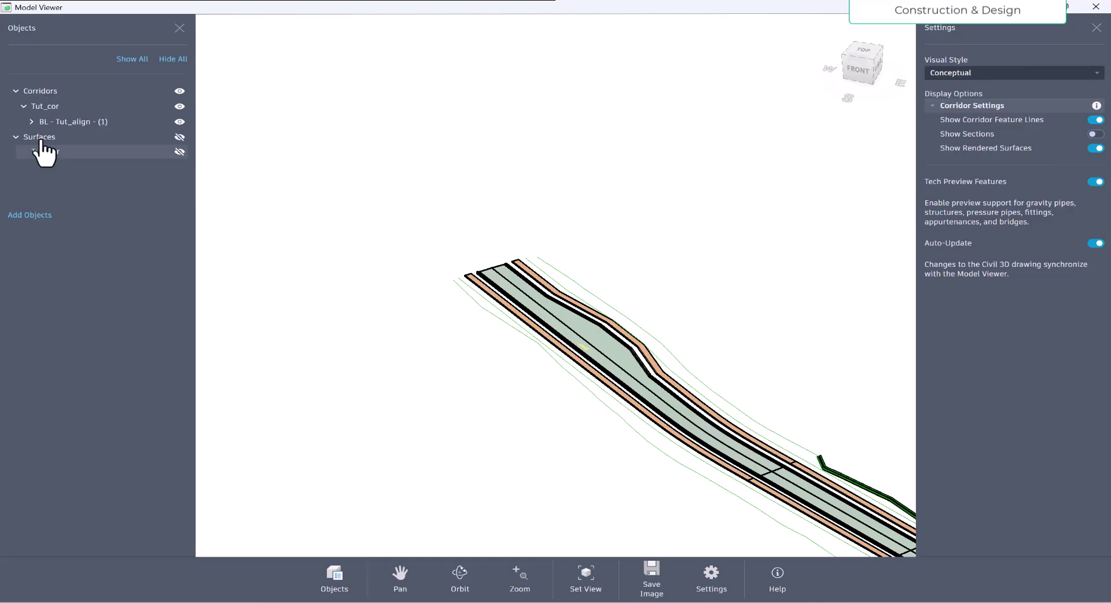
- Frame the view on baseline region RG - Basic Assembly - (1) and close the Objects list
{"action": "left_click", "coordinate": [32, 122]}
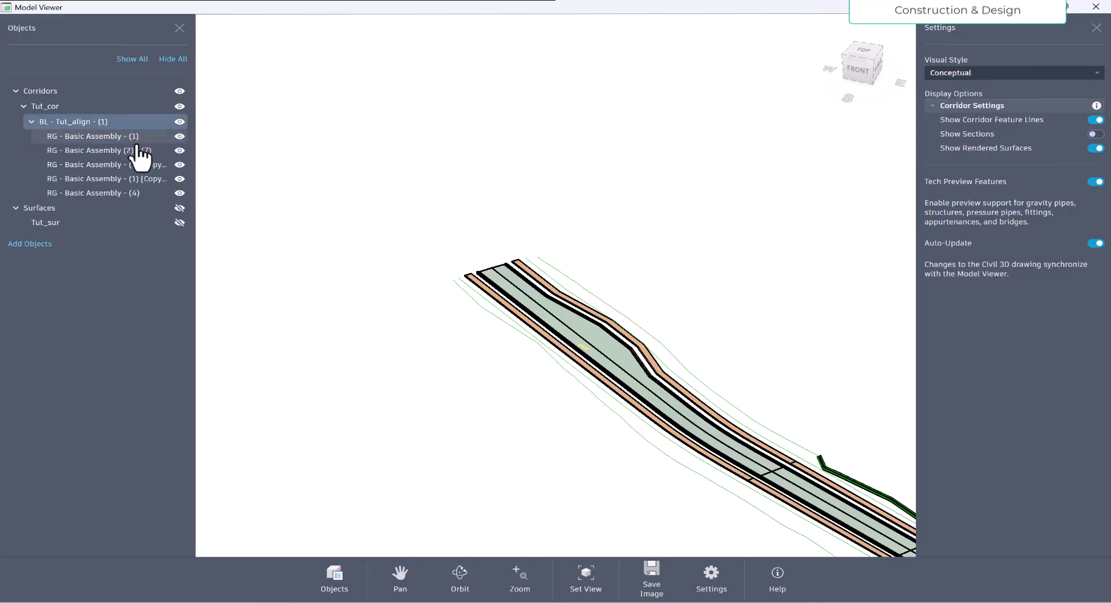
{"action": "left_click", "coordinate": [181, 136]}
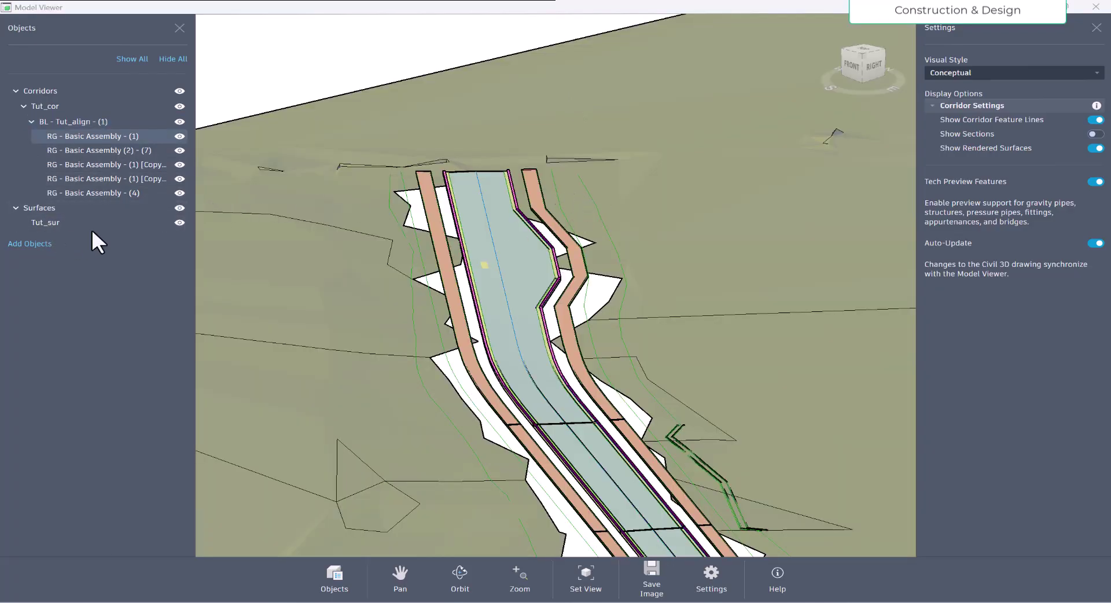
{"action": "left_click", "coordinate": [180, 29]}
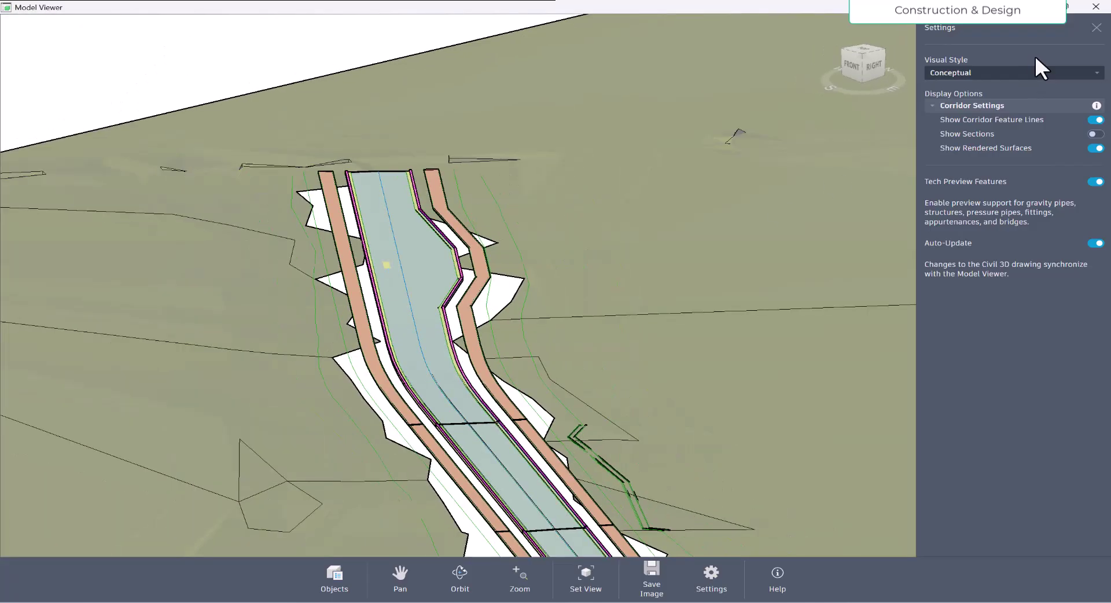
- Close the Model Viewer and Event Viewer, then send only the Tut_cor corridor to a new Model Viewer
{"action": "left_click", "coordinate": [1096, 6]}
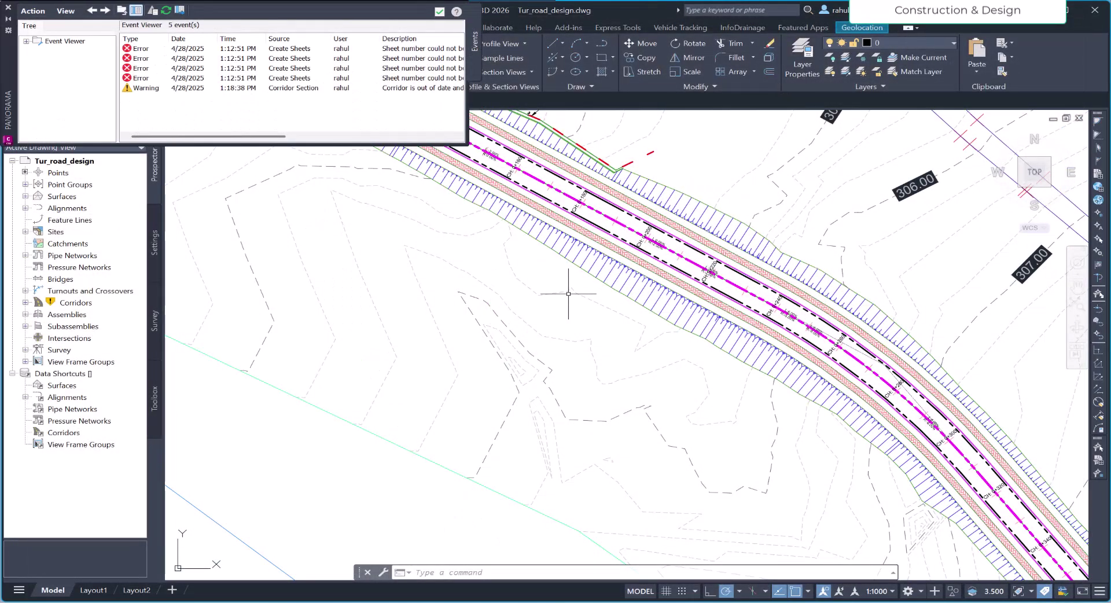
{"action": "left_click", "coordinate": [440, 12]}
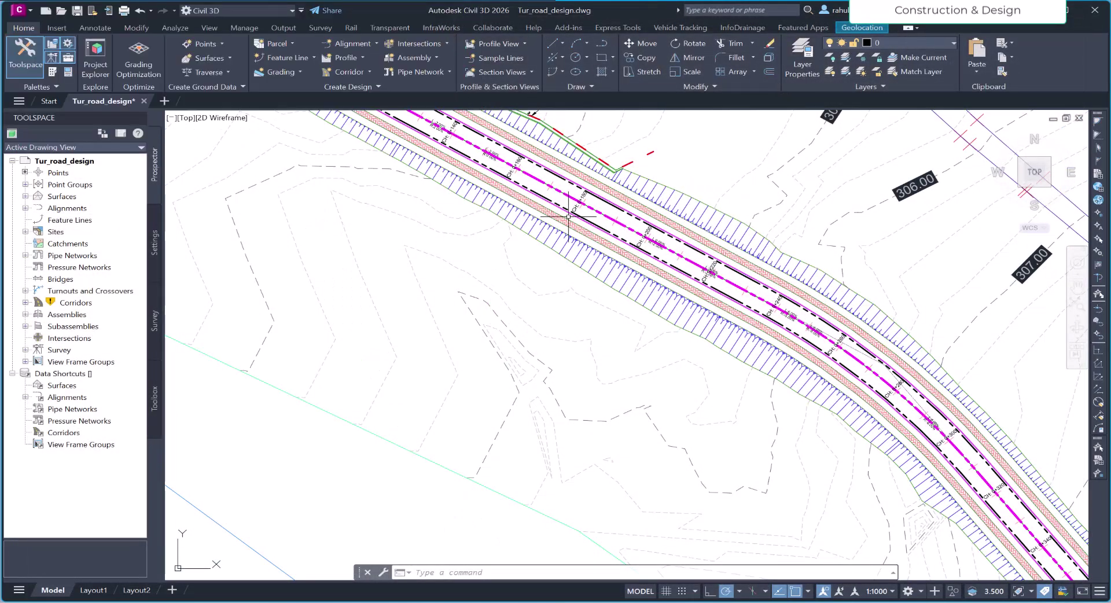
{"action": "left_click", "coordinate": [576, 262]}
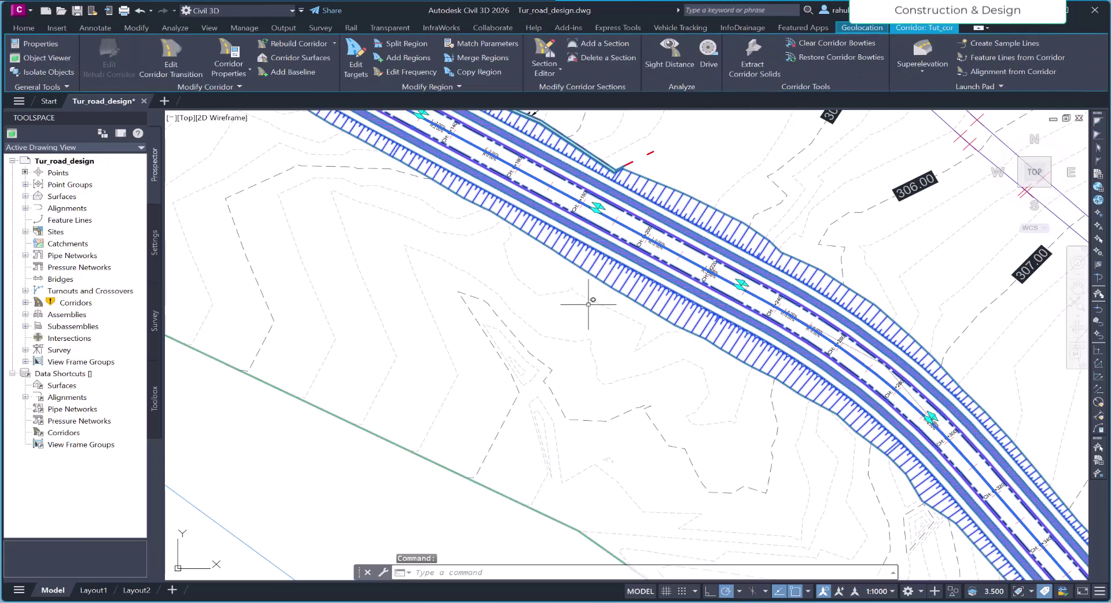
{"action": "right_click", "coordinate": [552, 281]}
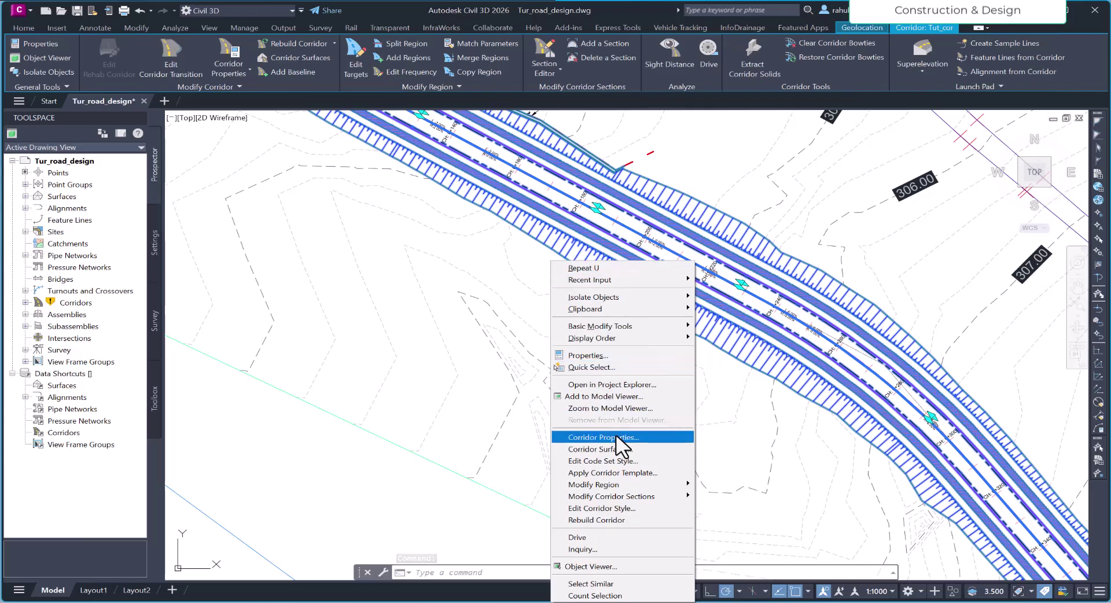
{"action": "left_click", "coordinate": [595, 398]}
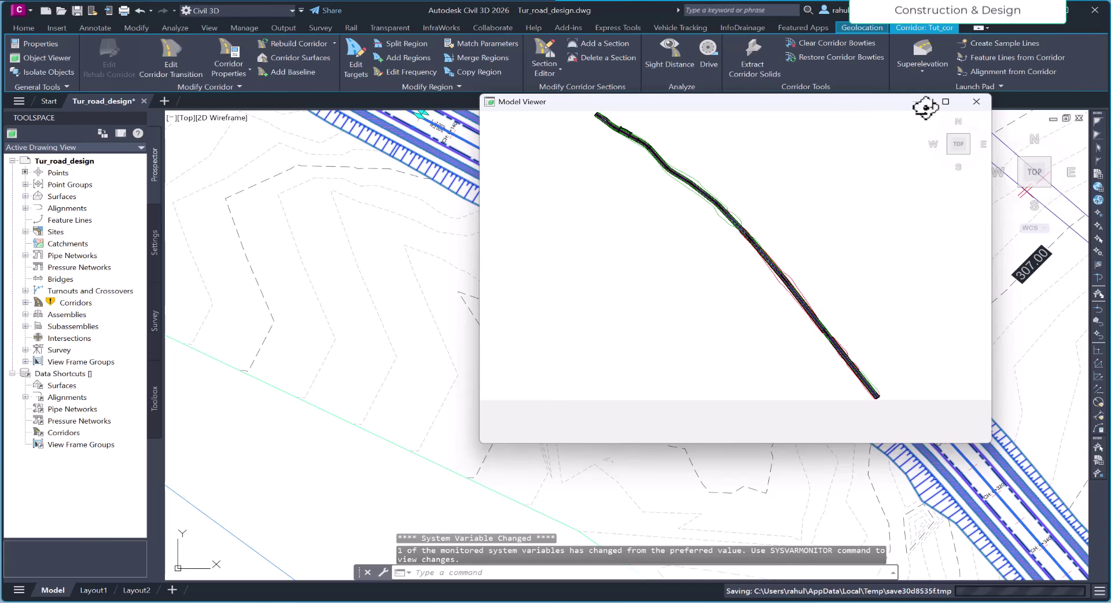
- Orbit the corridor from a front view to a wide angled oblique view
{"action": "left_click", "coordinate": [947, 116]}
{"action": "left_click_drag", "start_coordinate": [747, 228], "coordinate": [749, 344]}
{"action": "left_click_drag", "start_coordinate": [748, 306], "coordinate": [669, 303]}
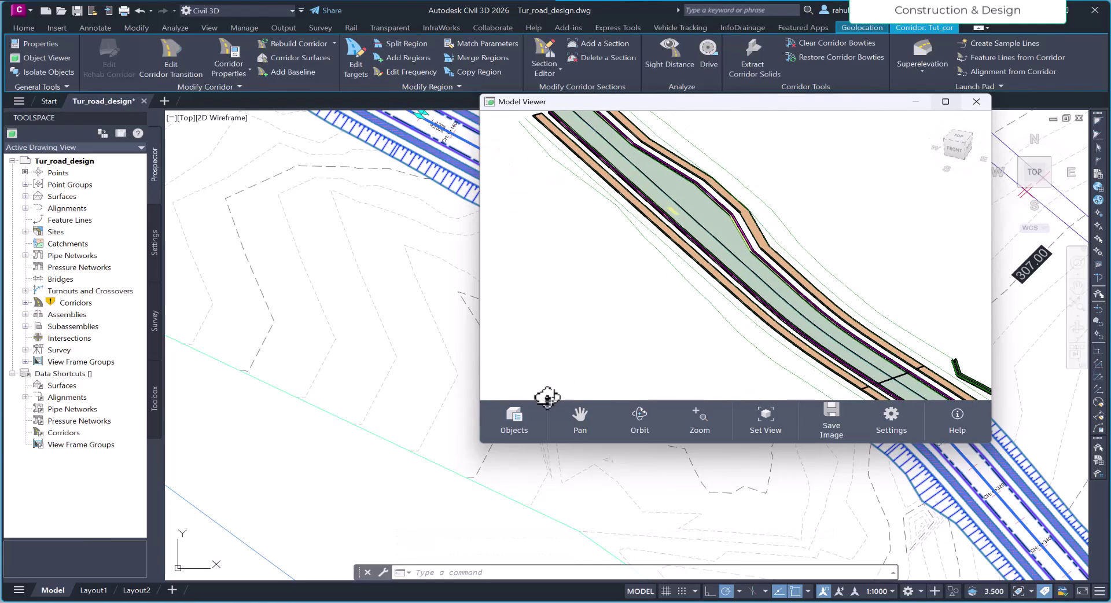
- Maximize the Model Viewer to fill the screen and zoom the corridor view
{"action": "left_click", "coordinate": [946, 101]}
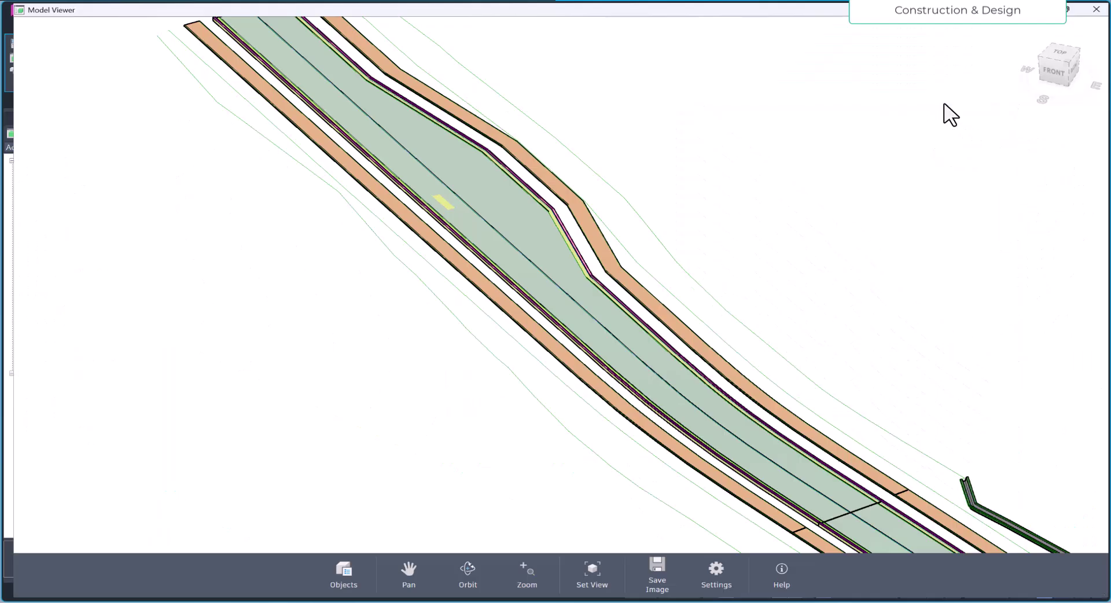
{"action": "scroll", "coordinate": [665, 368], "scroll_direction": "down", "scroll_amount": 5}
{"action": "scroll", "coordinate": [647, 380], "scroll_direction": "up", "scroll_amount": 4}
- Add the terrain surface picked from the drawing to the Model Viewer's objects
{"action": "left_click", "coordinate": [341, 573]}
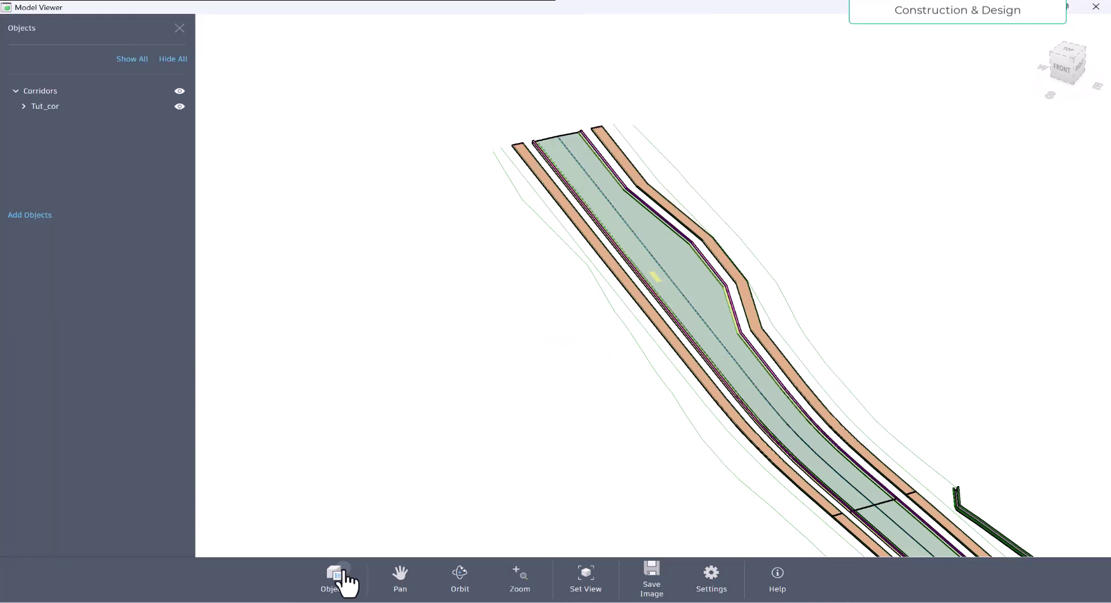
{"action": "left_click", "coordinate": [30, 216]}
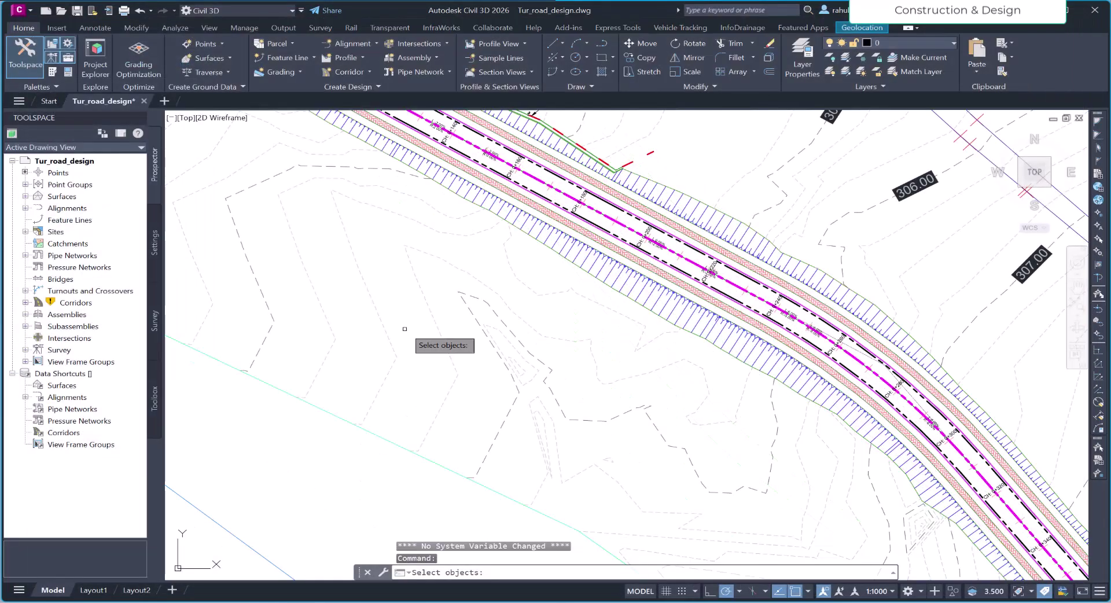
{"action": "left_click", "coordinate": [460, 270]}
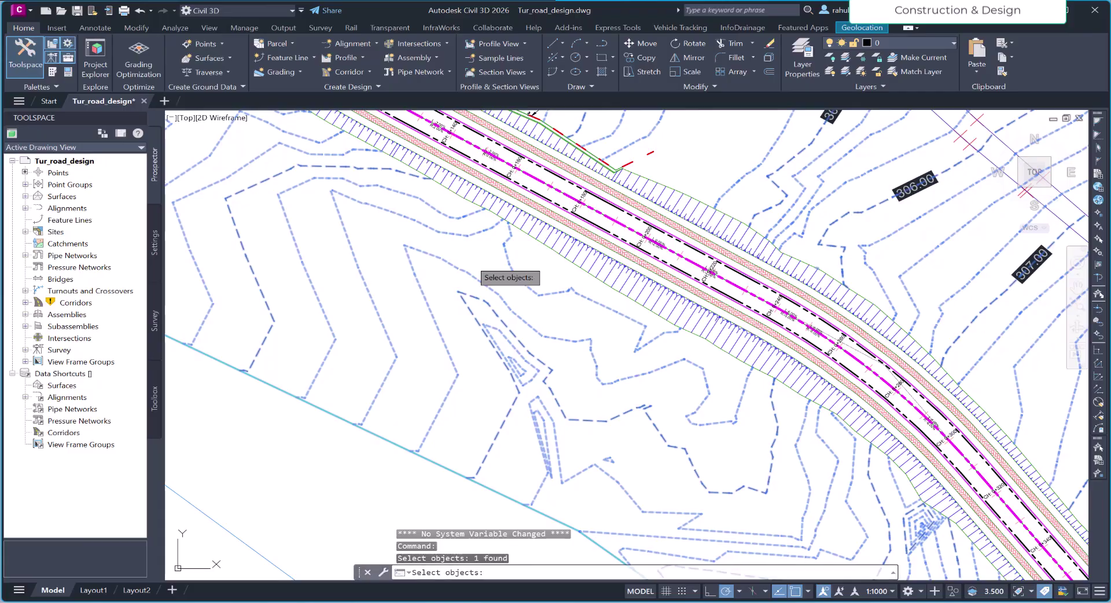
{"action": "key", "text": "Return"}
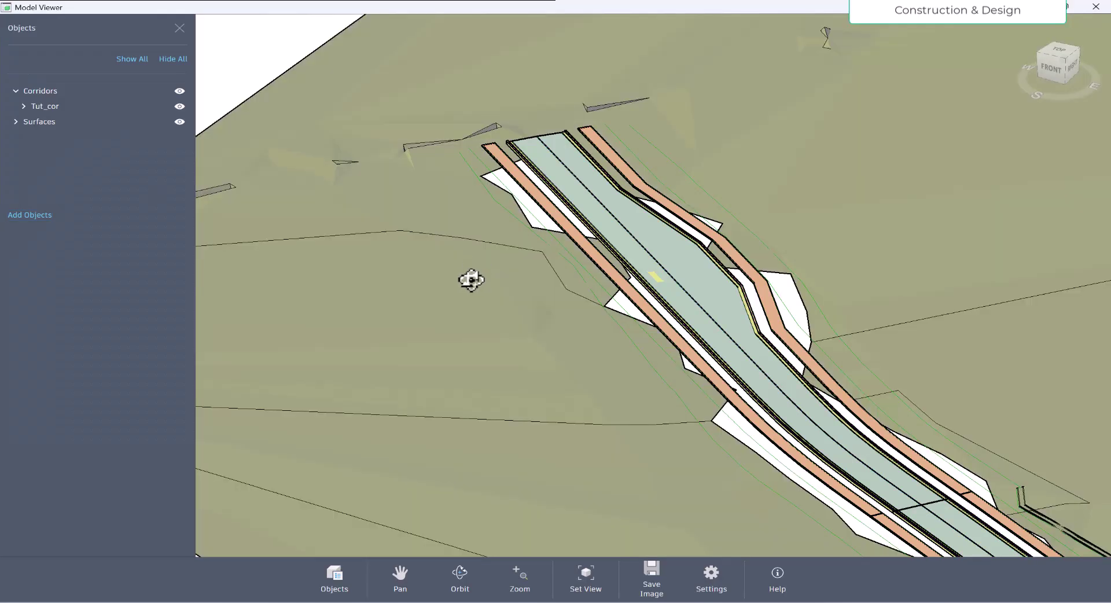
- Expand Surfaces, Tut_cor and its baseline in the Objects tree
{"action": "scroll", "coordinate": [457, 272], "scroll_direction": "down", "scroll_amount": 3}
{"action": "scroll", "coordinate": [598, 262], "scroll_direction": "up", "scroll_amount": 3}
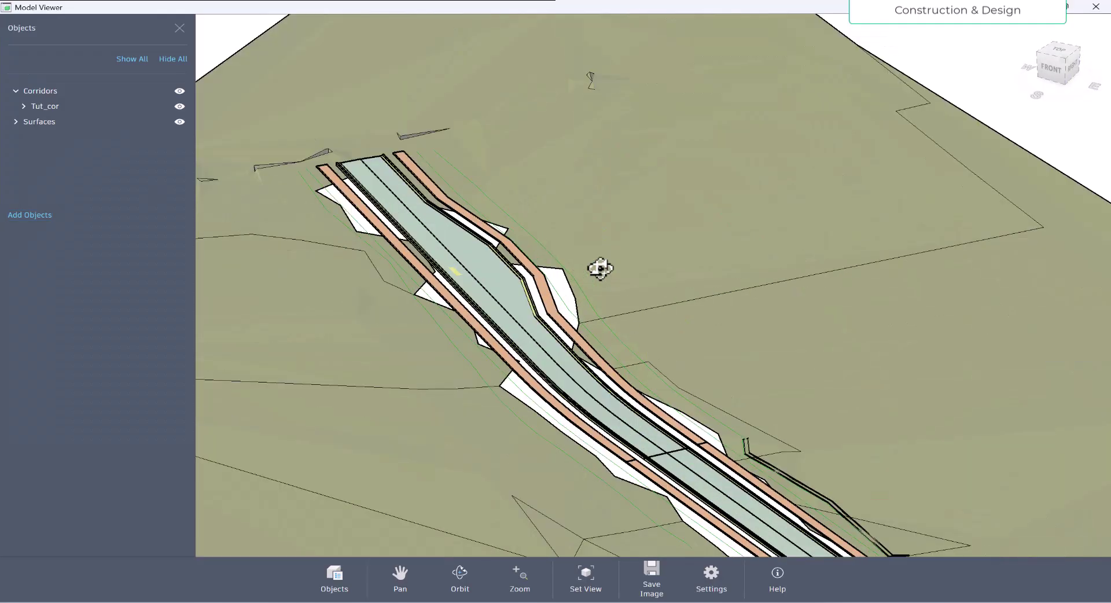
{"action": "left_click", "coordinate": [15, 122]}
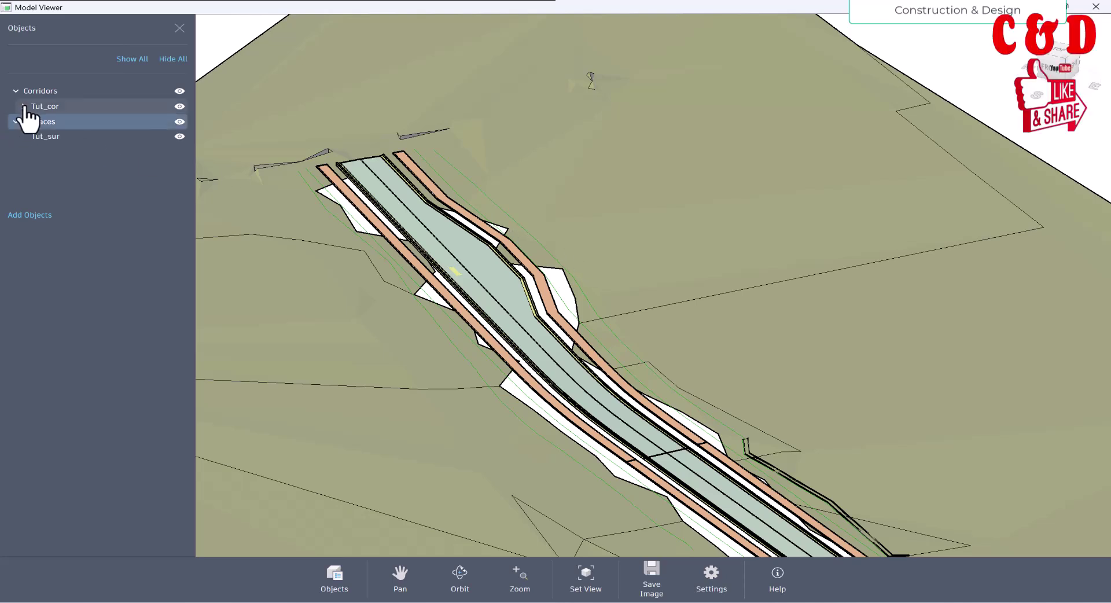
{"action": "left_click", "coordinate": [24, 106]}
{"action": "left_click", "coordinate": [31, 122]}
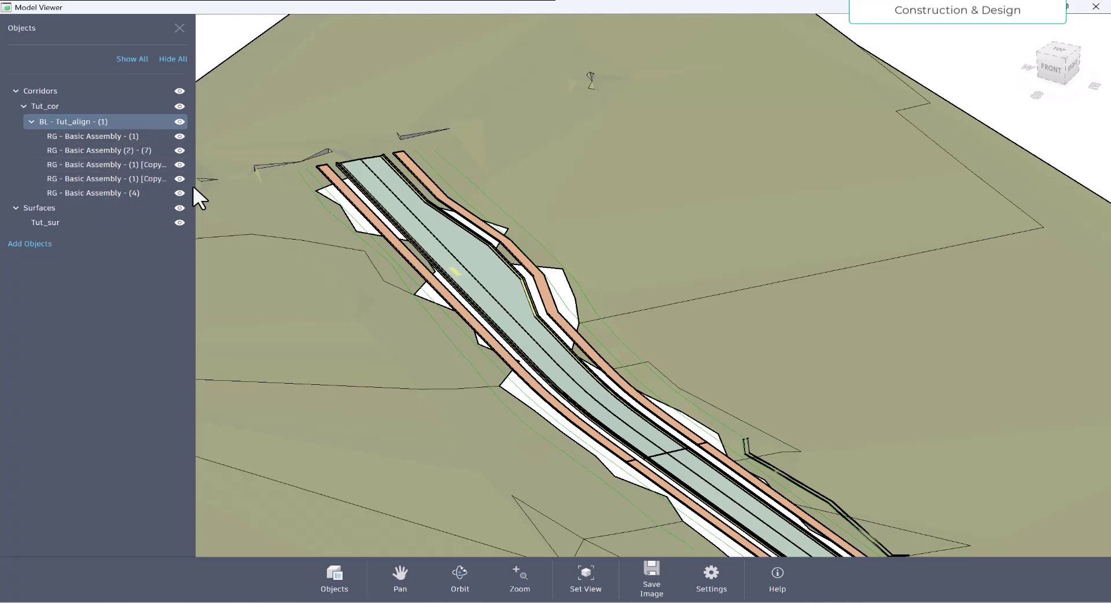
- Hide the Tut_sur surface and pan the corridor view upward
{"action": "scroll", "coordinate": [491, 254], "scroll_direction": "down", "scroll_amount": 5}
{"action": "scroll", "coordinate": [527, 283], "scroll_direction": "up", "scroll_amount": 6}
{"action": "scroll", "coordinate": [532, 288], "scroll_direction": "down", "scroll_amount": 4}
{"action": "scroll", "coordinate": [519, 236], "scroll_direction": "up", "scroll_amount": 6}
{"action": "scroll", "coordinate": [573, 218], "scroll_direction": "down", "scroll_amount": 2}
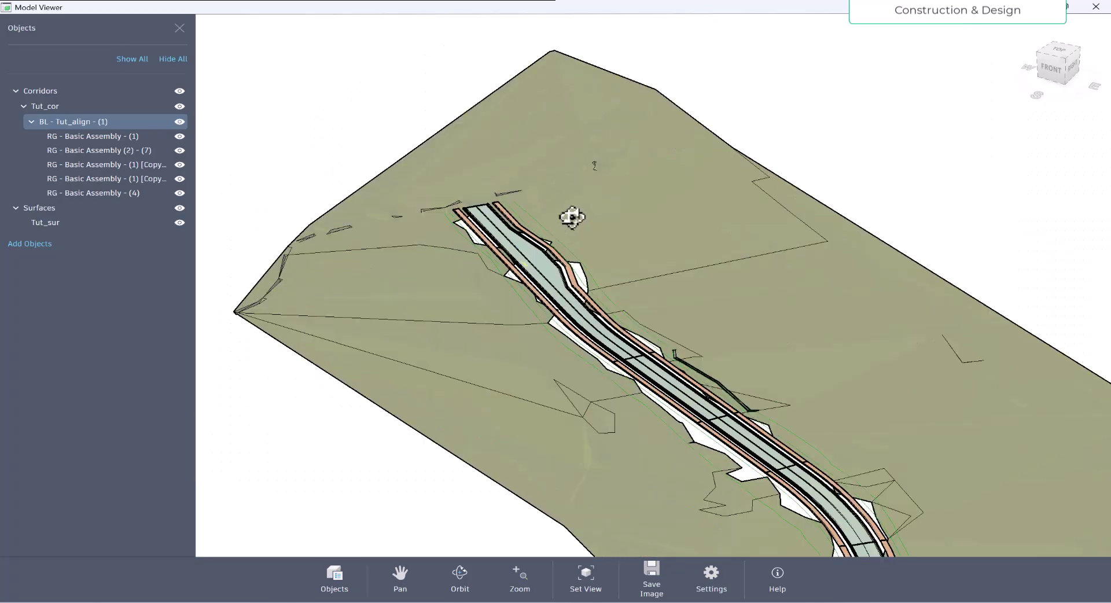
{"action": "scroll", "coordinate": [586, 324], "scroll_direction": "up", "scroll_amount": 3}
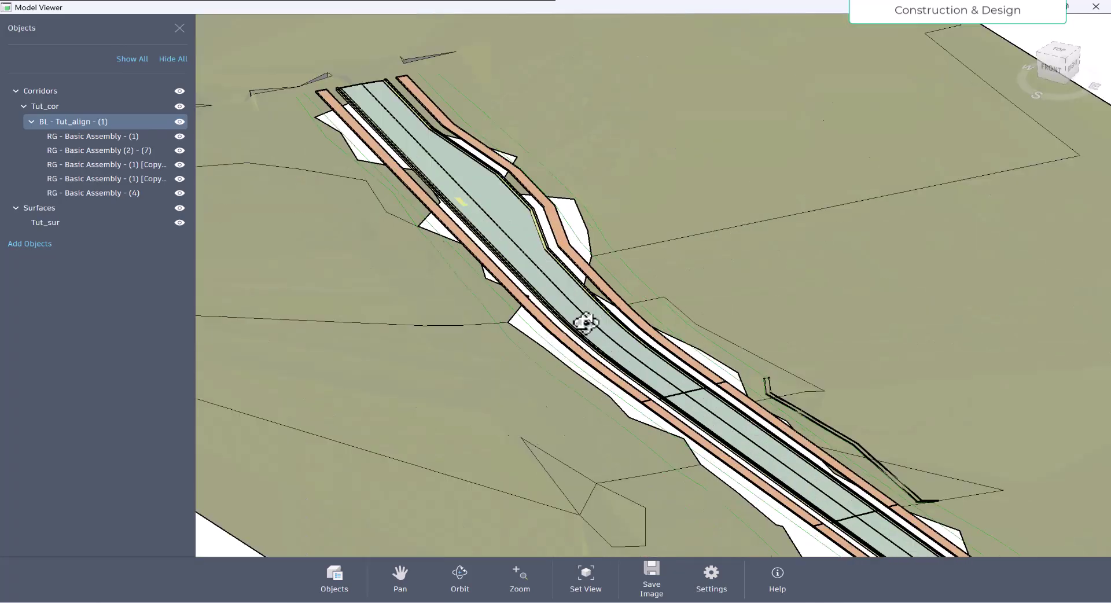
{"action": "left_click", "coordinate": [179, 223]}
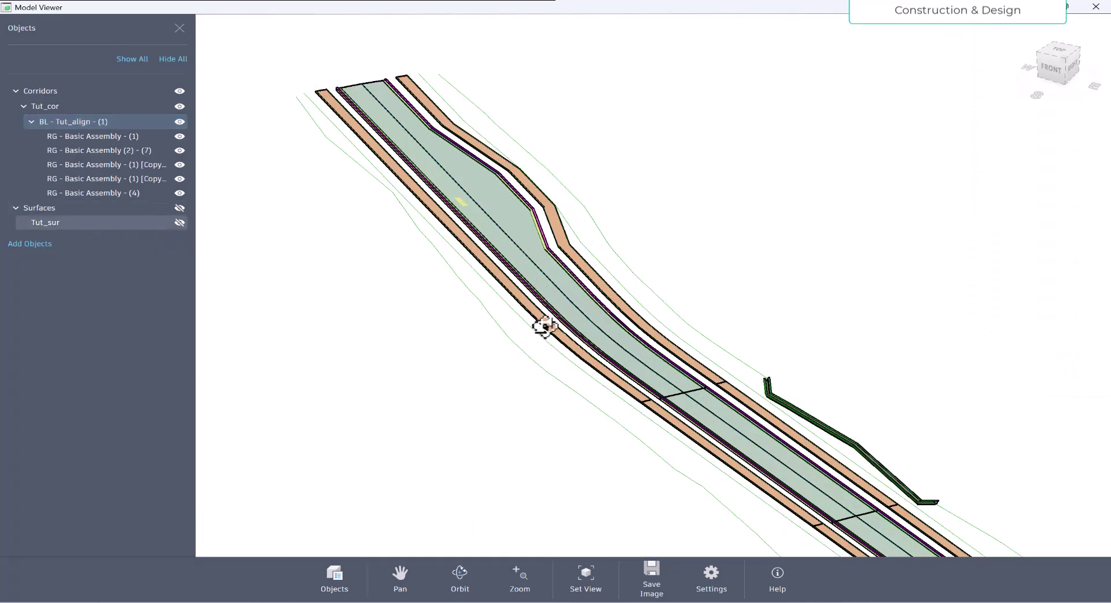
{"action": "scroll", "coordinate": [541, 328], "scroll_direction": "down", "scroll_amount": 2}
{"action": "scroll", "coordinate": [547, 238], "scroll_direction": "up", "scroll_amount": 3}
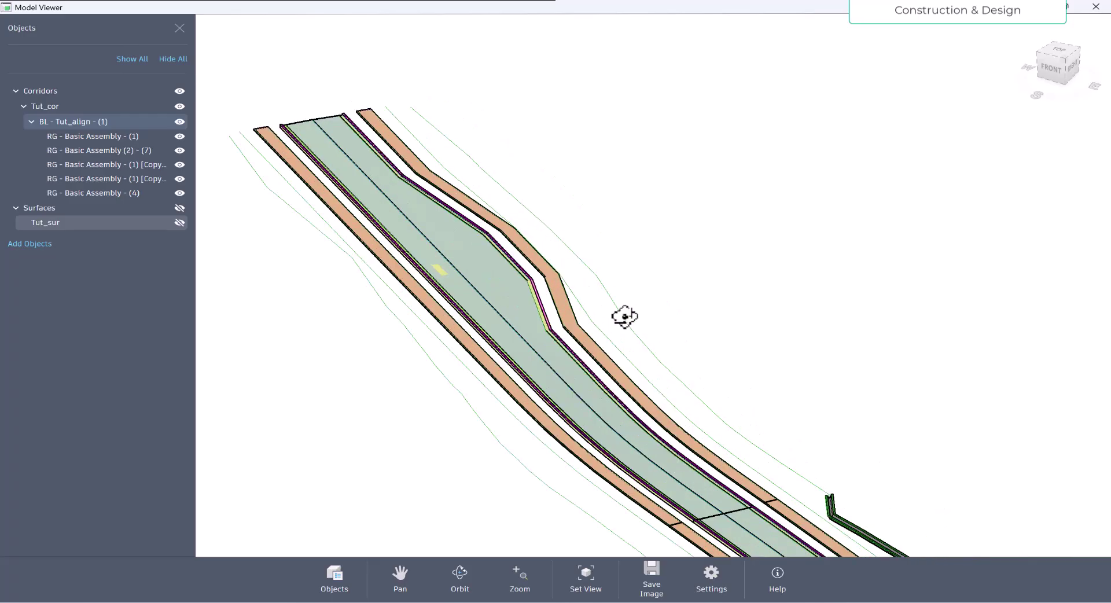
{"action": "middle_click_drag", "start_coordinate": [627, 316], "coordinate": [637, 273]}
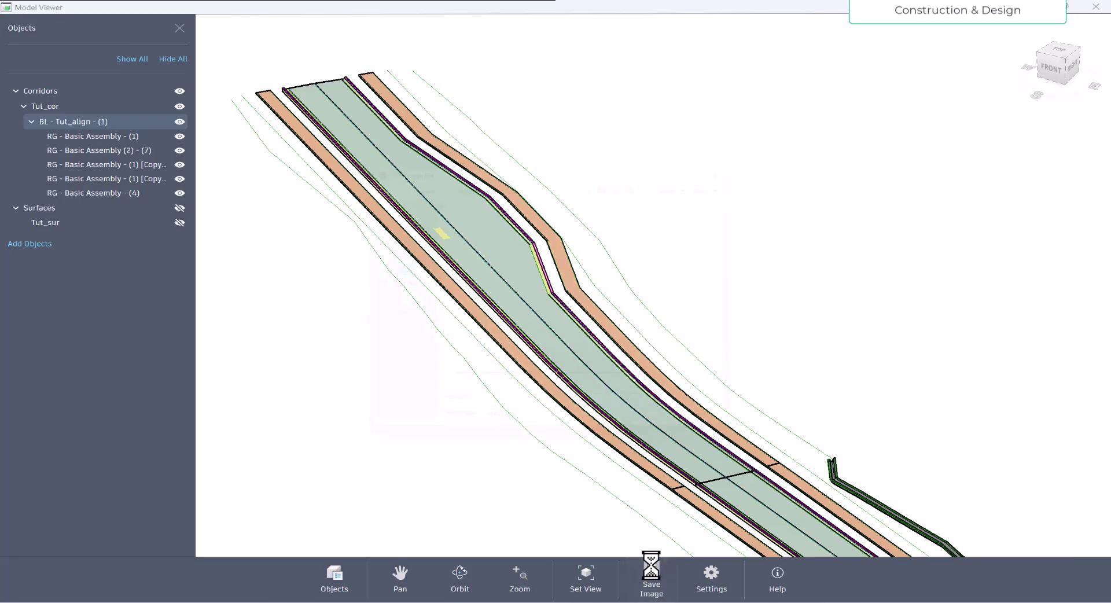
{"action": "left_click", "coordinate": [652, 580]}
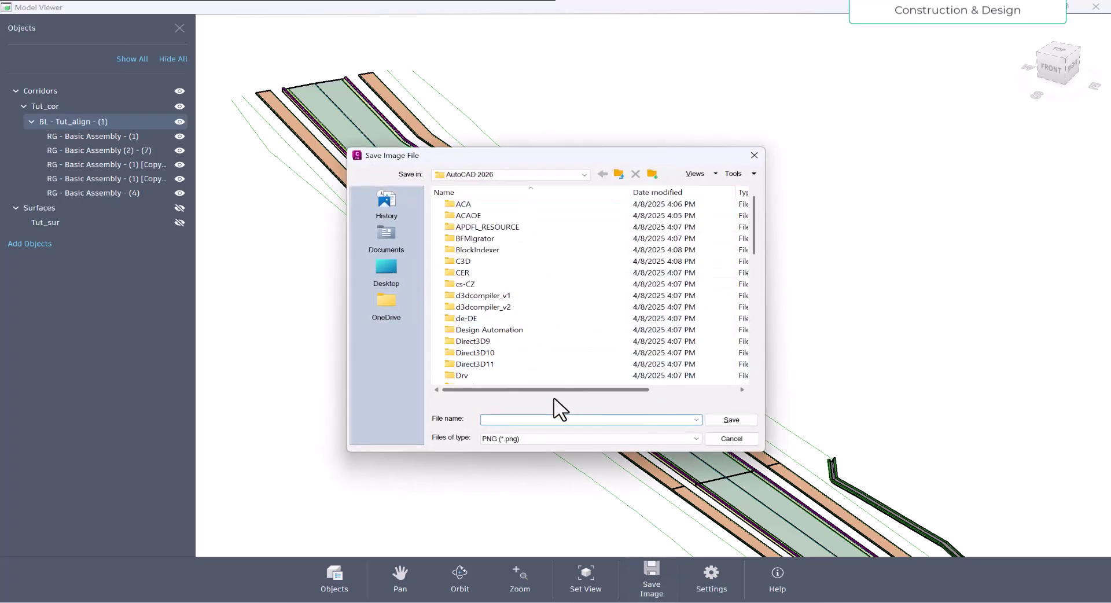
{"action": "left_click", "coordinate": [519, 438]}
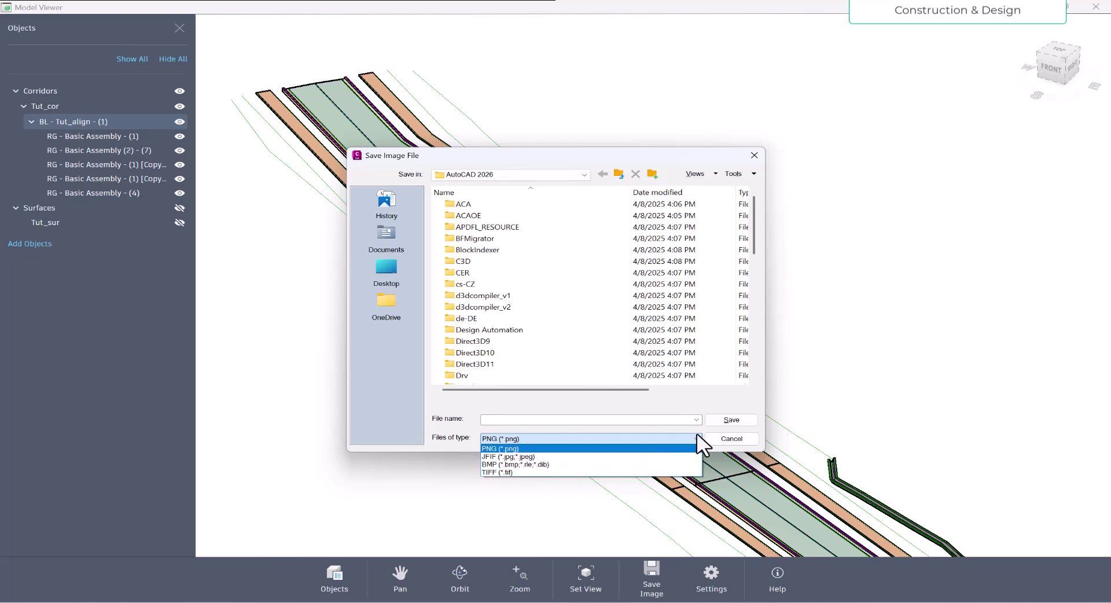
{"action": "left_click", "coordinate": [723, 438]}
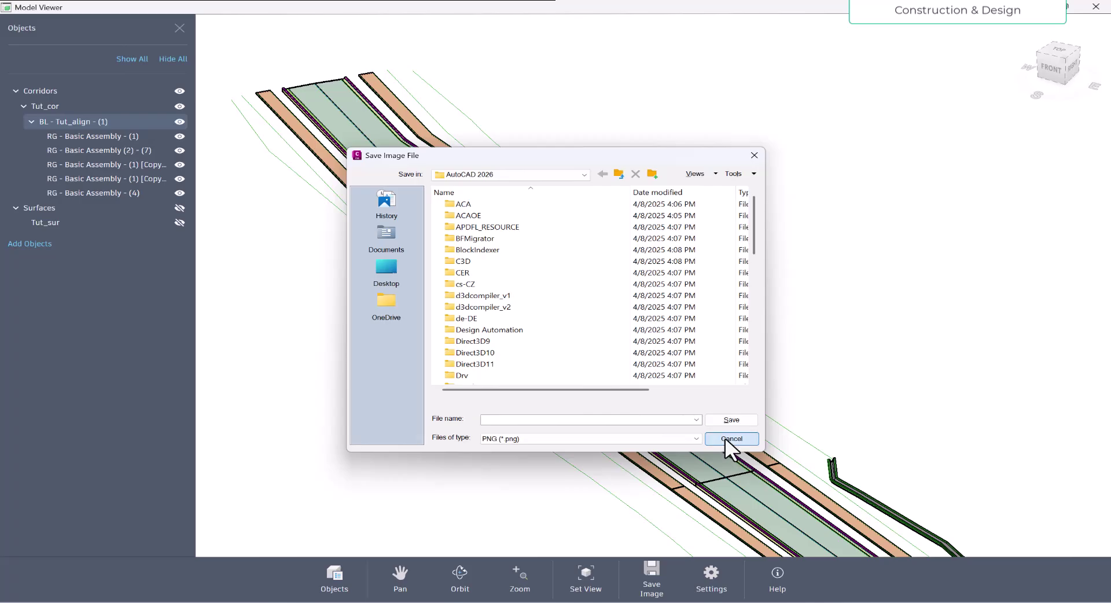
{"action": "left_click", "coordinate": [725, 439]}
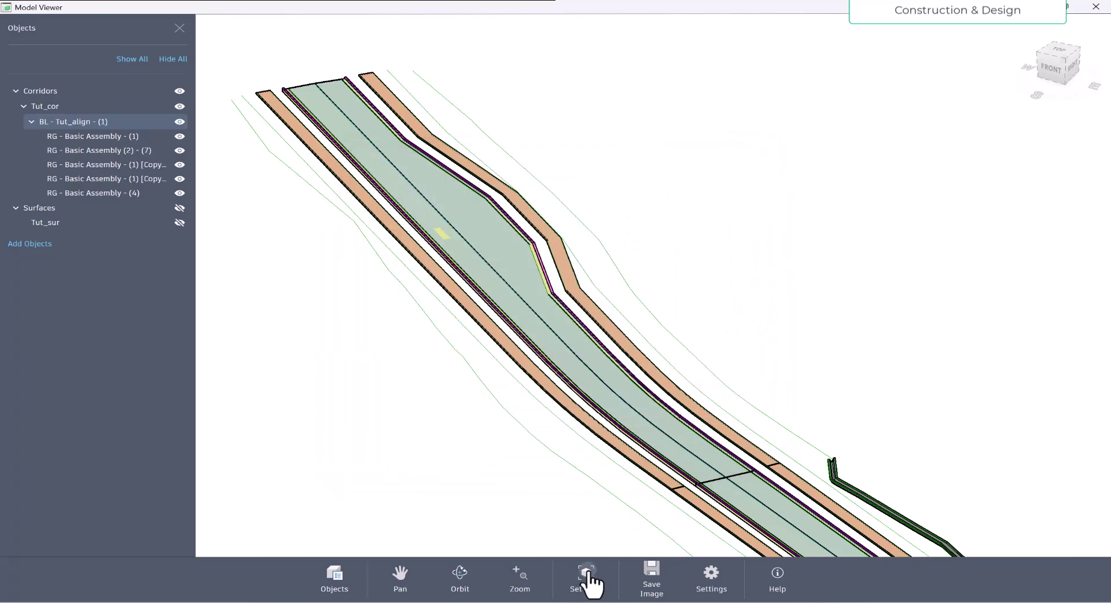
- Orbit the corridor and jump to the top-front-right isometric ViewCube view
{"action": "left_click_drag", "start_coordinate": [939, 255], "coordinate": [957, 203]}
{"action": "left_click", "coordinate": [1061, 50]}
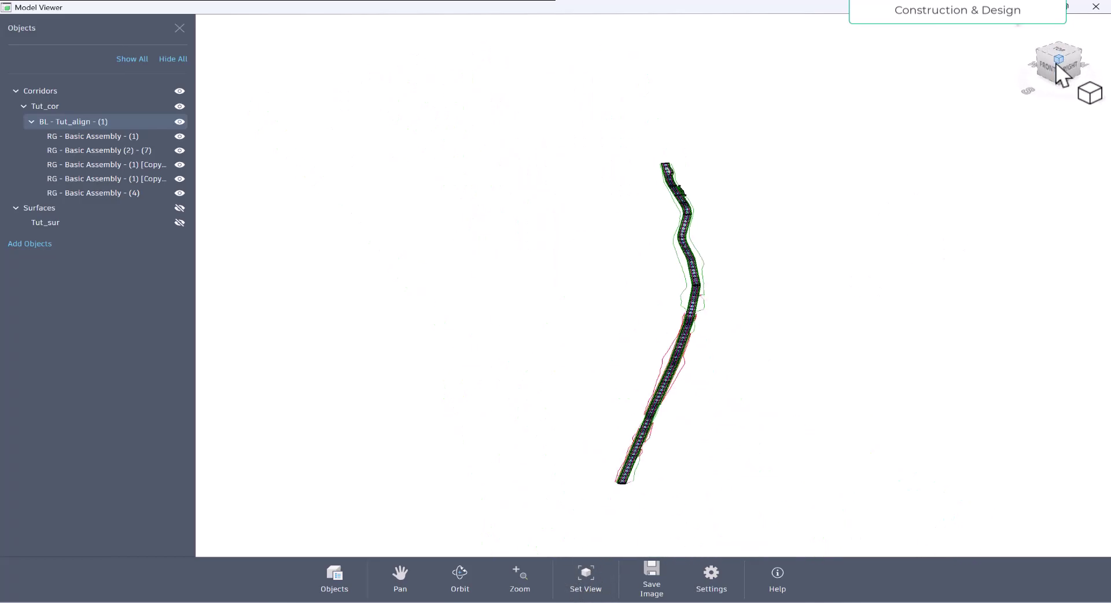
{"action": "right_click", "coordinate": [1018, 25]}
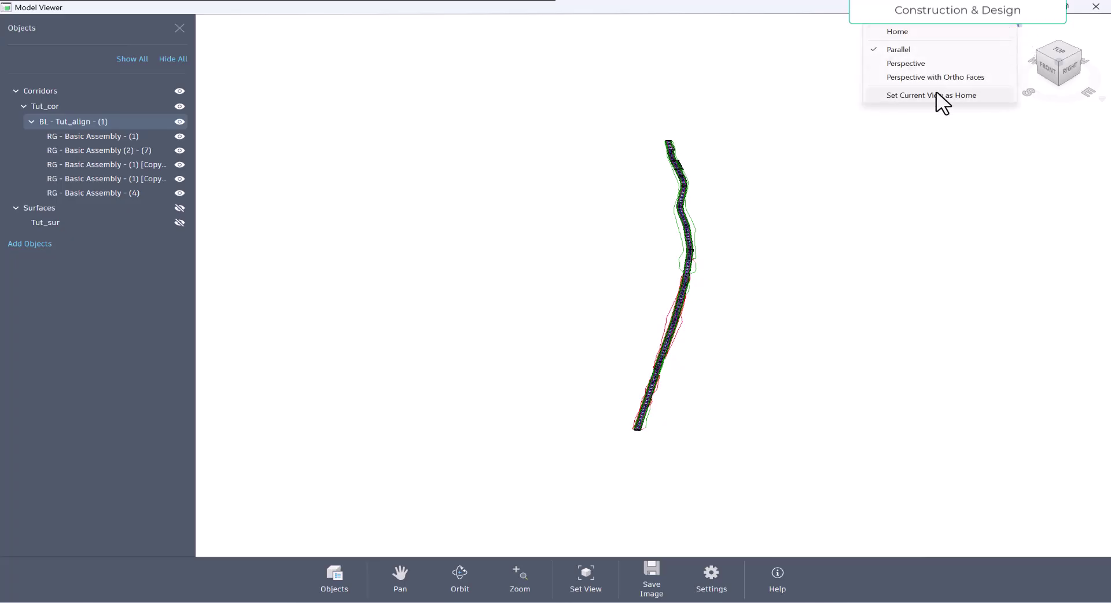
{"action": "left_click", "coordinate": [734, 226]}
- Frame an oblique close-up of the corridor and set it as the home view
{"action": "left_click_drag", "start_coordinate": [699, 217], "coordinate": [768, 234]}
{"action": "left_click_drag", "start_coordinate": [650, 151], "coordinate": [608, 241]}
{"action": "scroll", "coordinate": [596, 193], "scroll_direction": "up", "scroll_amount": 6}
{"action": "scroll", "coordinate": [697, 326], "scroll_direction": "down", "scroll_amount": 4}
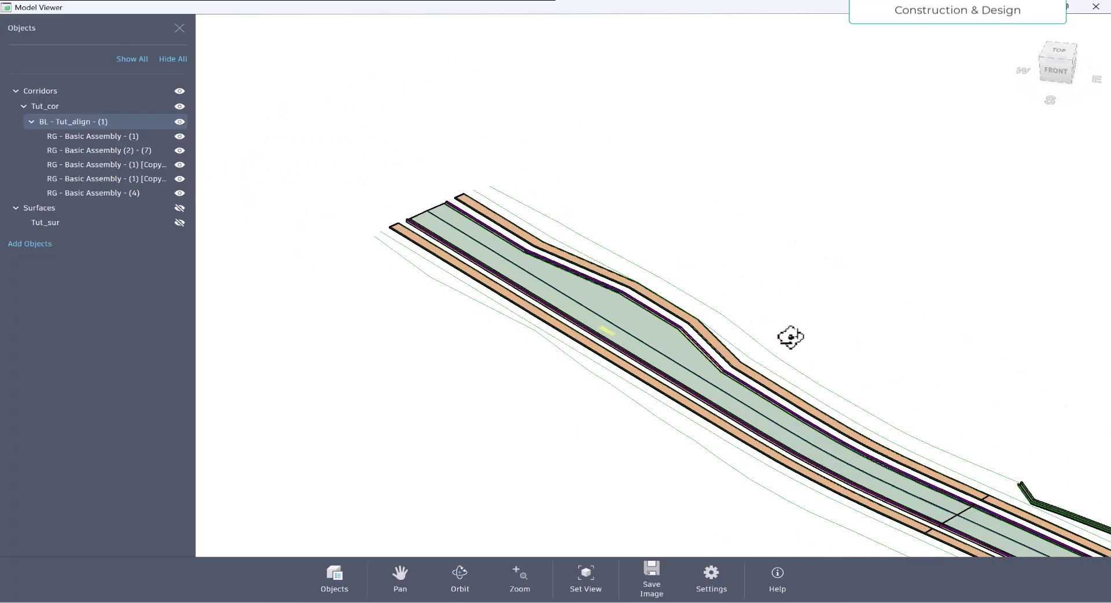
{"action": "middle_click_drag", "start_coordinate": [792, 335], "coordinate": [750, 316]}
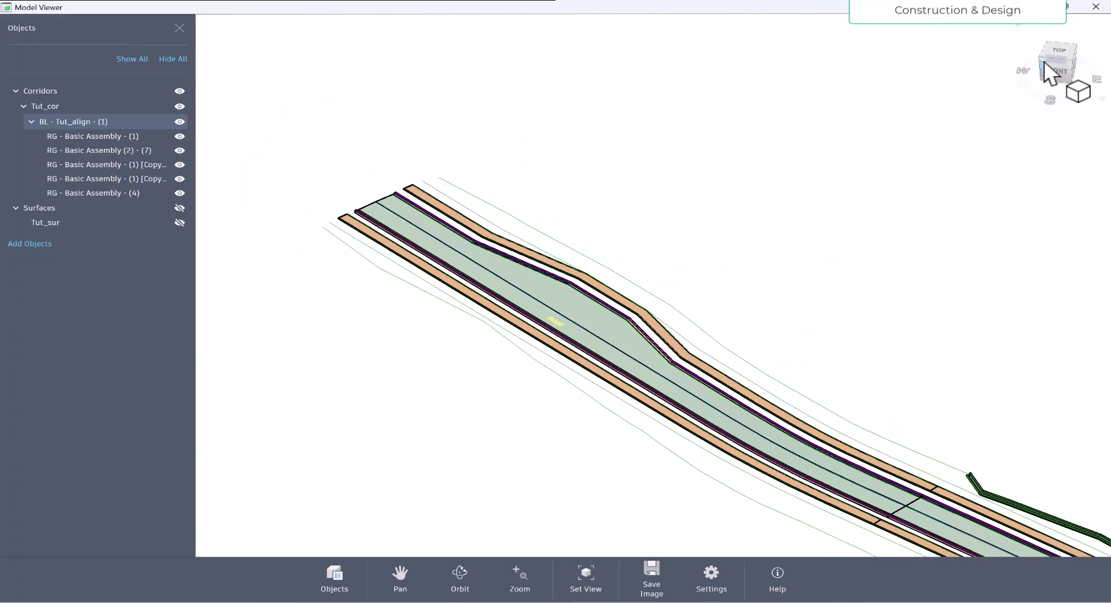
{"action": "right_click", "coordinate": [1019, 25]}
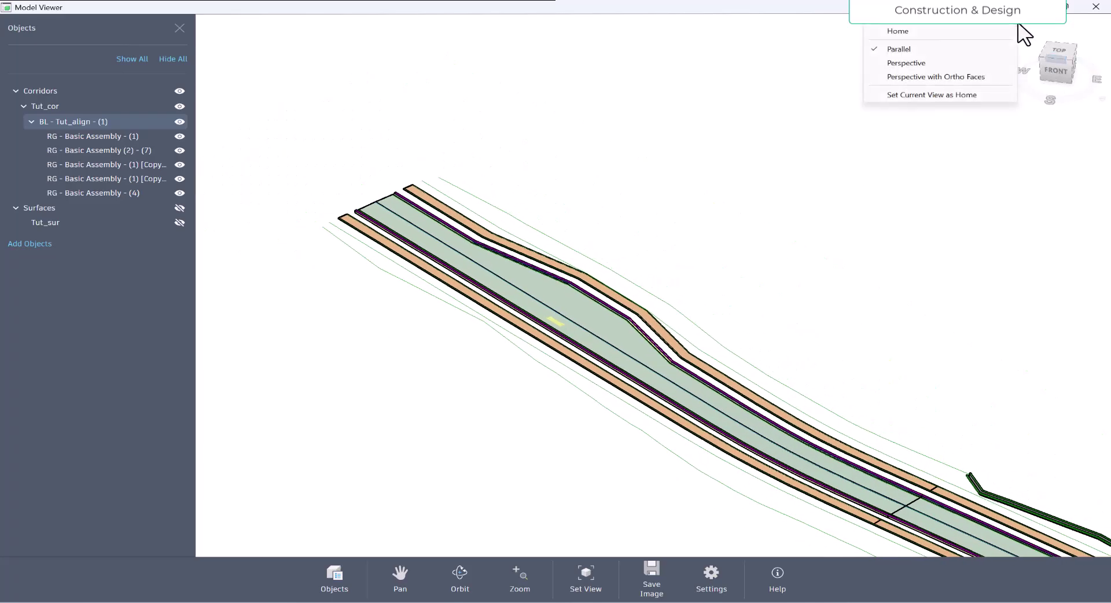
{"action": "left_click", "coordinate": [927, 99]}
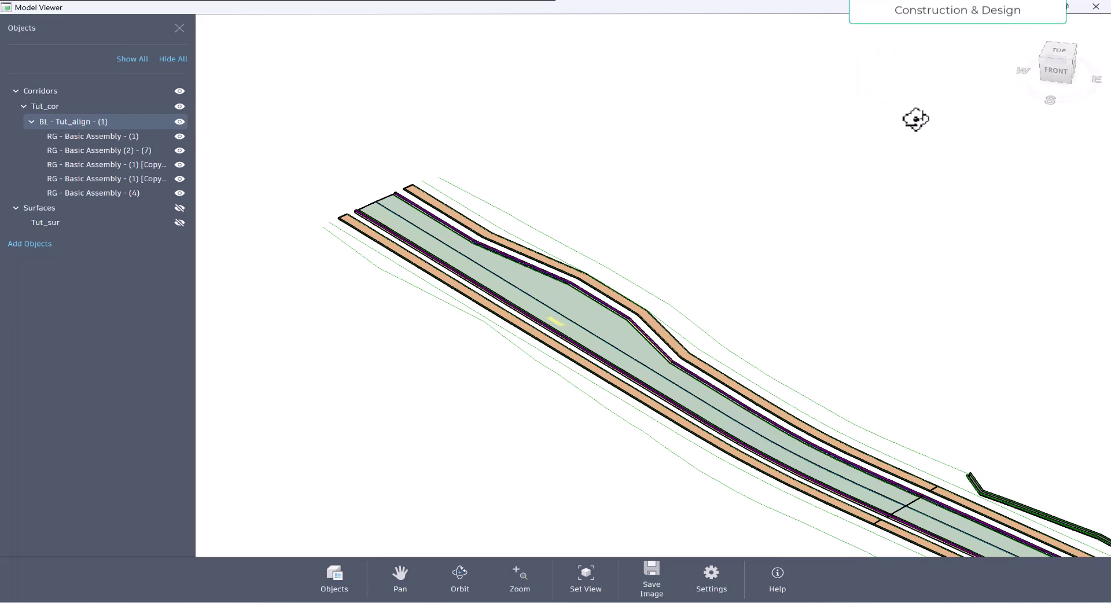
{"action": "scroll", "coordinate": [724, 283], "scroll_direction": "down", "scroll_amount": 5}
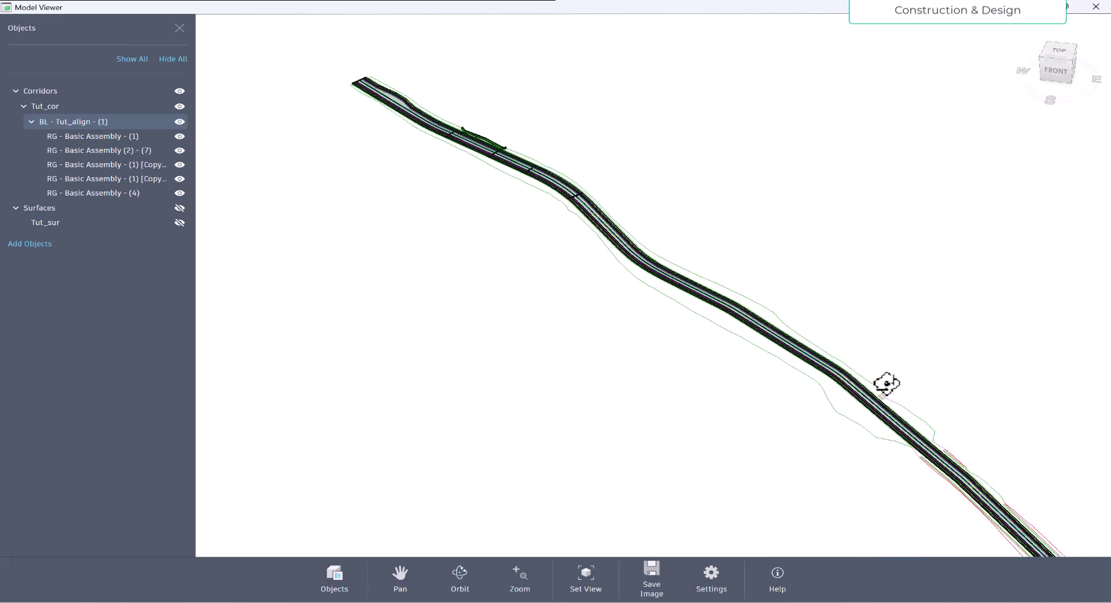
- Zoom in and out and orbit the corridor into a tilted view
{"action": "scroll", "coordinate": [886, 383], "scroll_direction": "up", "scroll_amount": 5}
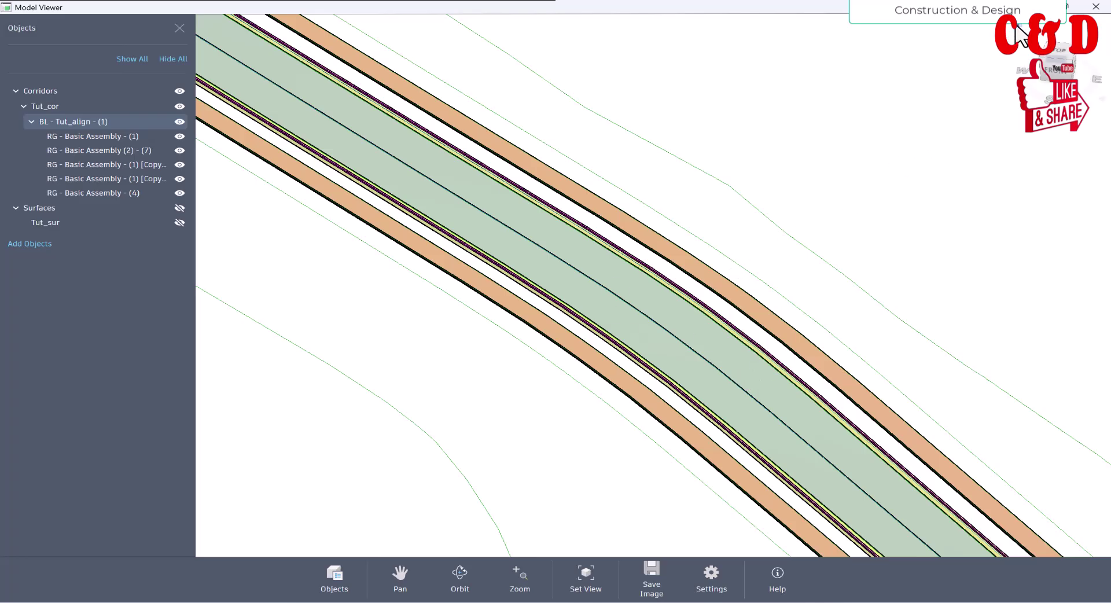
{"action": "scroll", "coordinate": [1020, 35], "scroll_direction": "down", "scroll_amount": 5}
{"action": "left_click_drag", "start_coordinate": [1021, 34], "coordinate": [446, 244]}
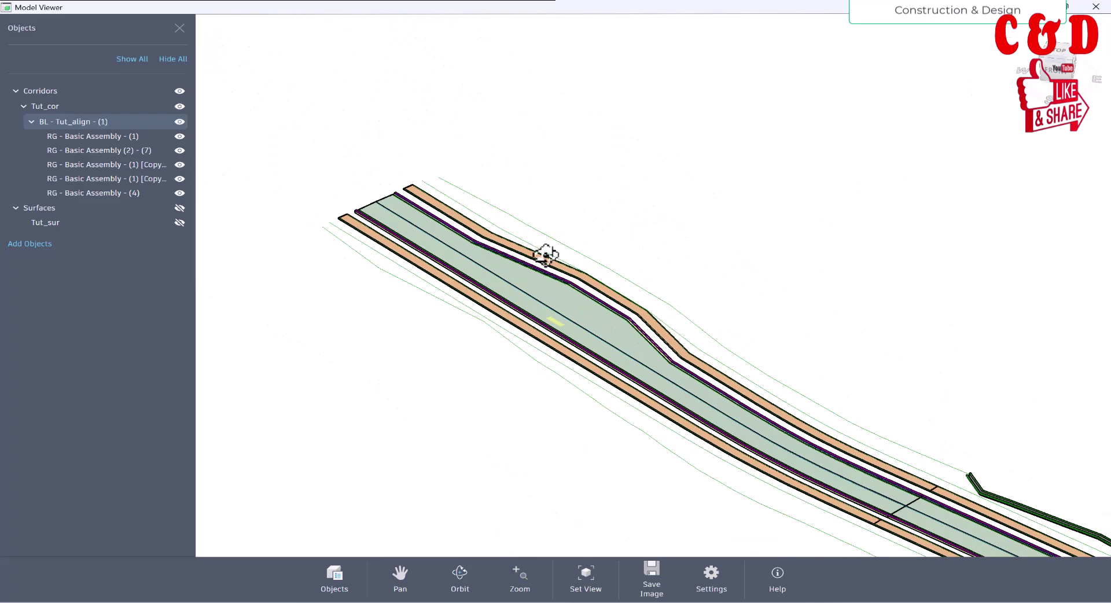